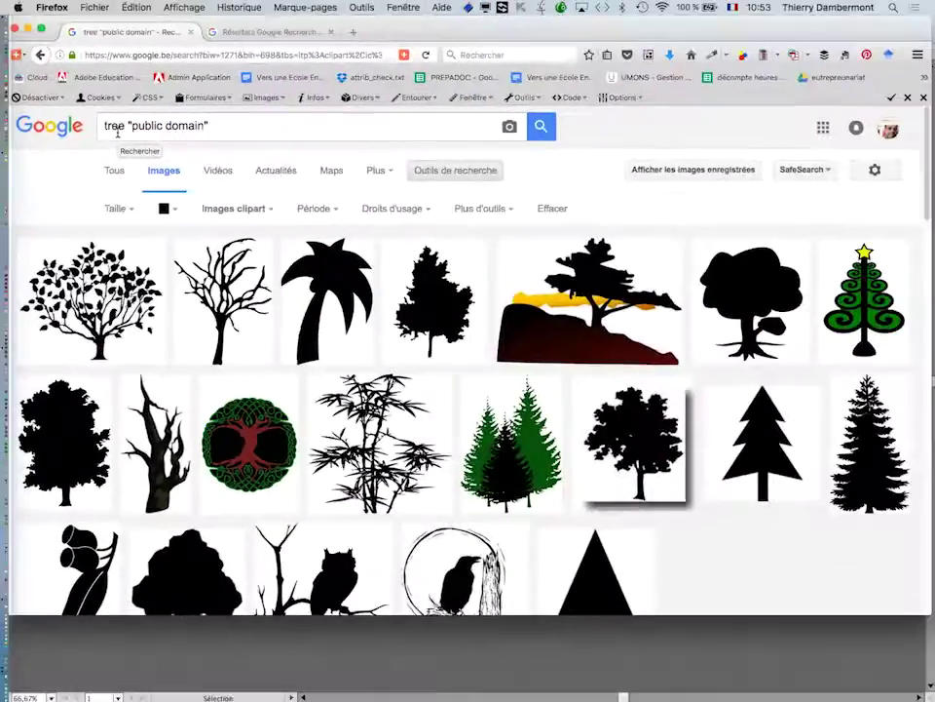
Browse the public-domain tree clipart and open the details of the Noun Project tree silhouette in a separate tab
{"action": "scroll", "coordinate": [380, 443], "scroll_direction": "down", "scroll_amount": 2}
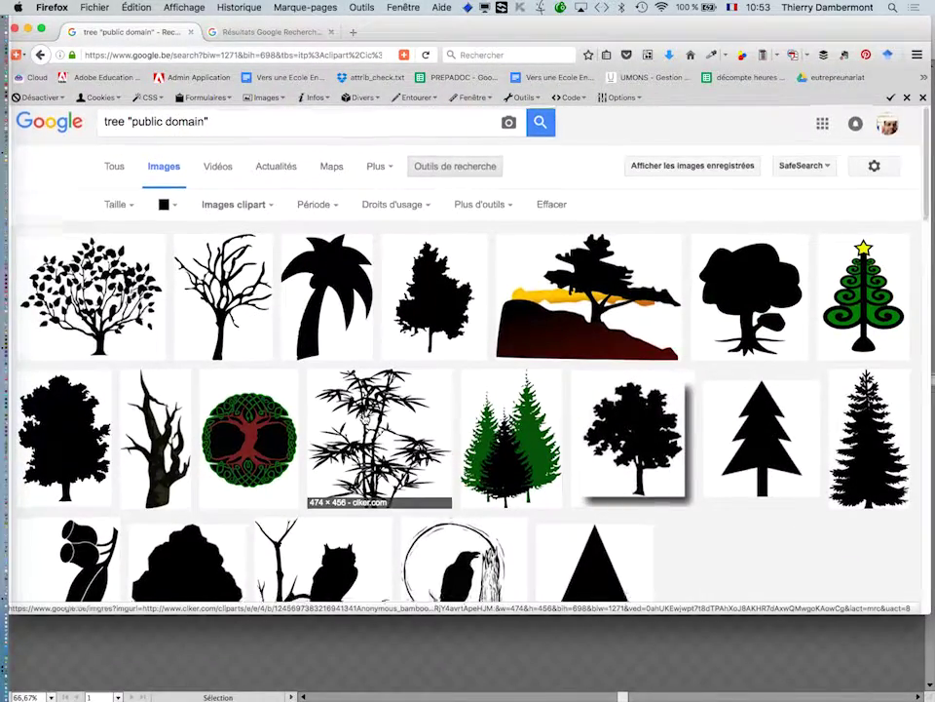
{"action": "scroll", "coordinate": [380, 409], "scroll_direction": "down", "scroll_amount": 2}
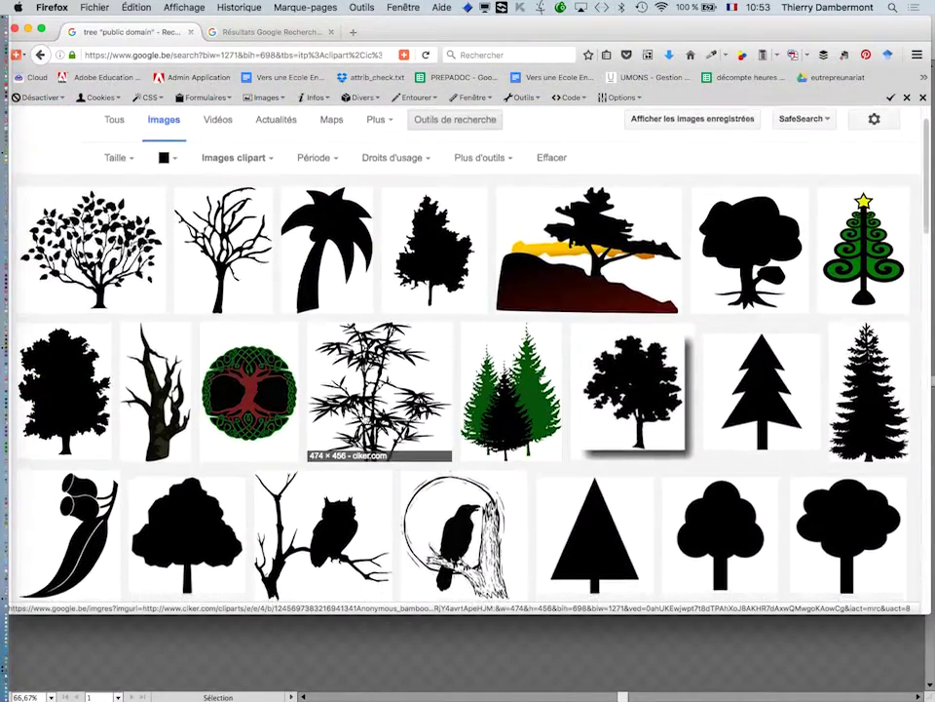
{"action": "scroll", "coordinate": [363, 419], "scroll_direction": "down", "scroll_amount": 5}
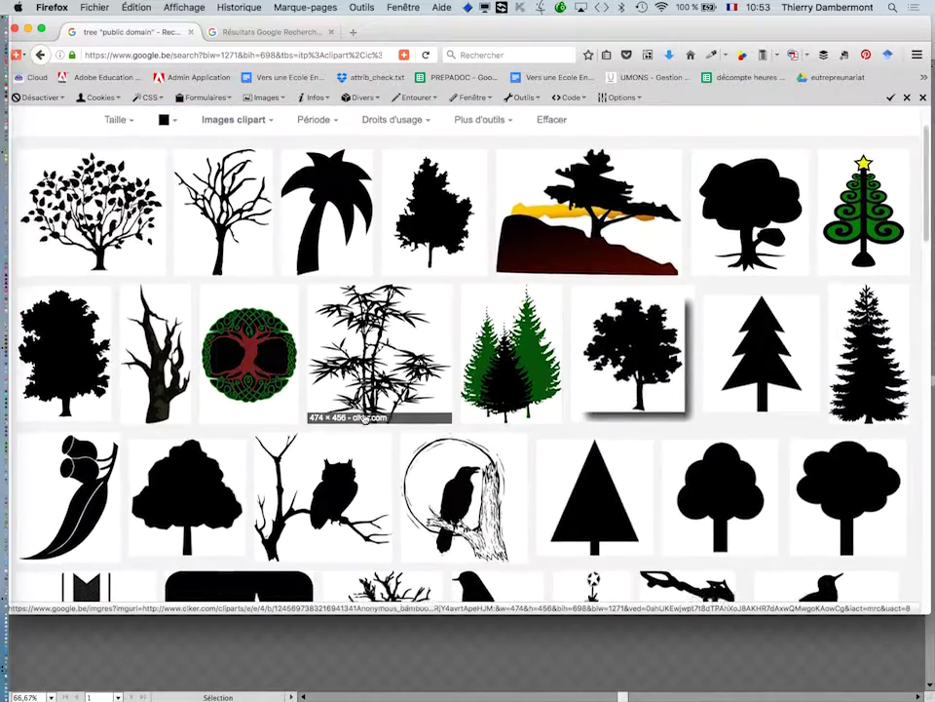
{"action": "scroll", "coordinate": [364, 419], "scroll_direction": "down", "scroll_amount": 3}
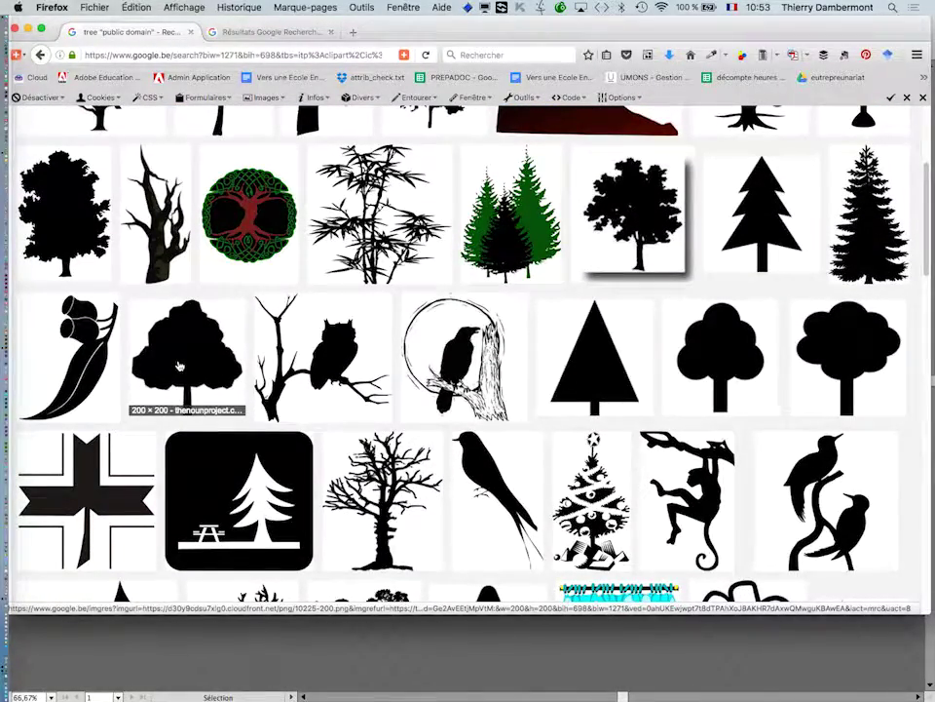
{"action": "middle_click", "coordinate": [178, 365]}
{"action": "left_click", "coordinate": [254, 36]}
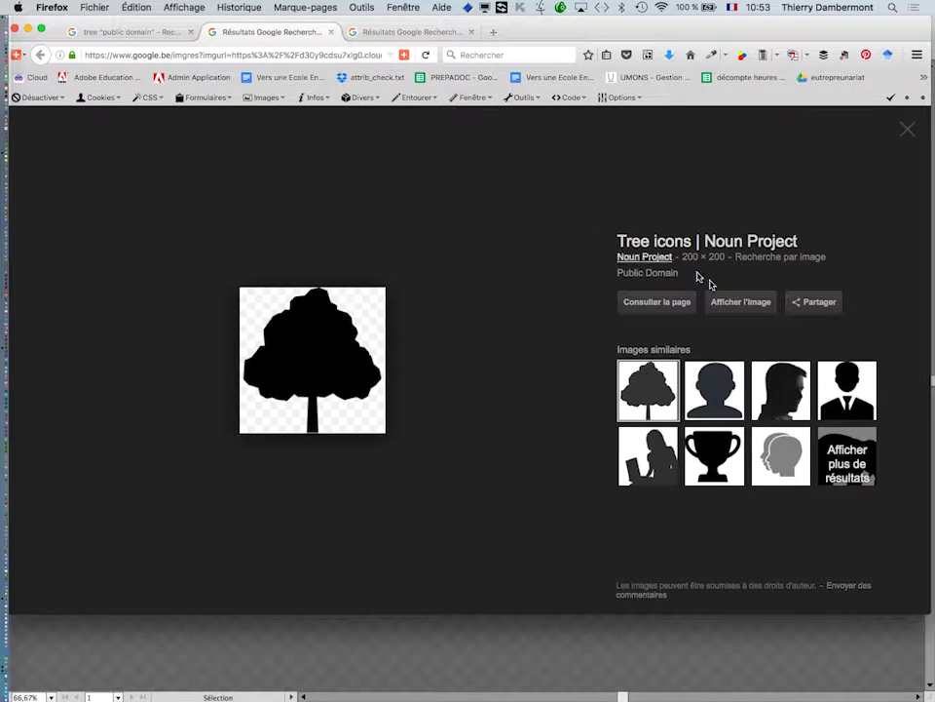
Display the Noun Project tree silhouette as a standalone image and compare it with its source details
{"action": "left_click", "coordinate": [736, 303]}
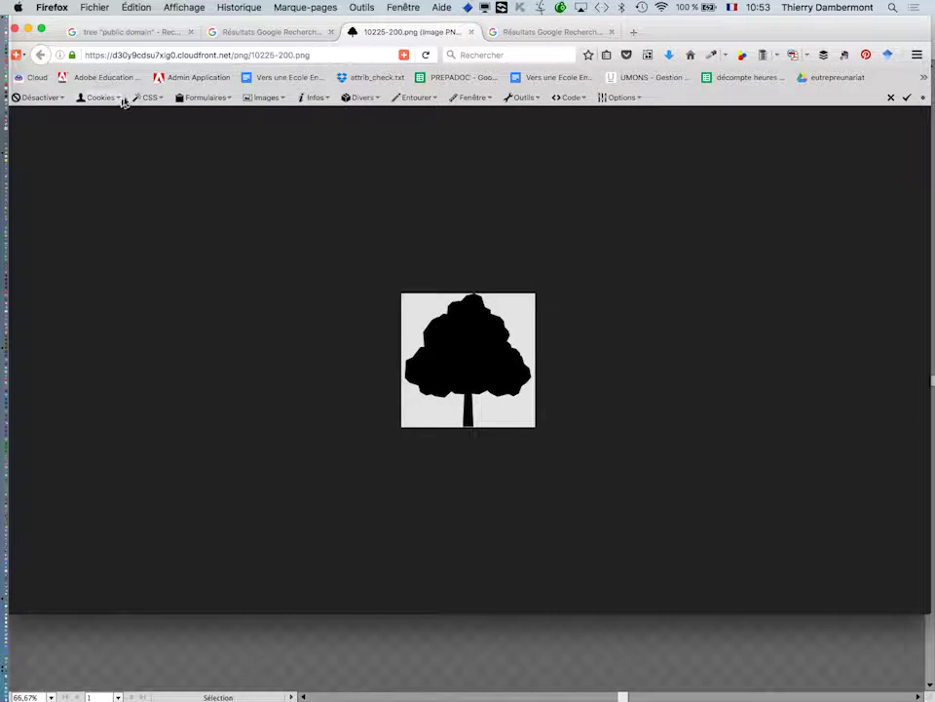
{"action": "left_click", "coordinate": [263, 33]}
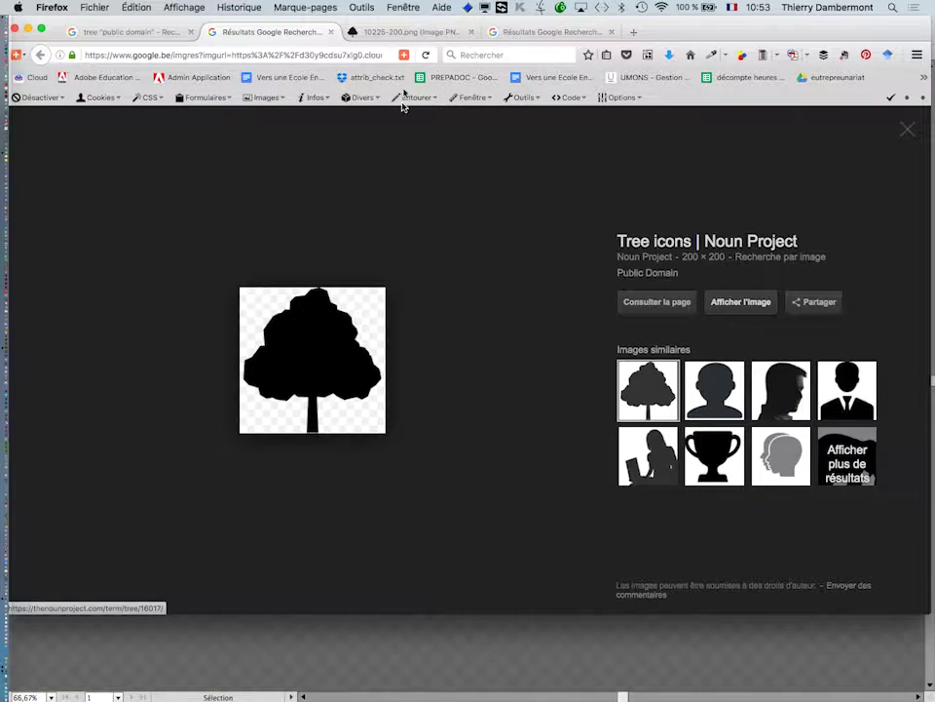
{"action": "left_click", "coordinate": [414, 33]}
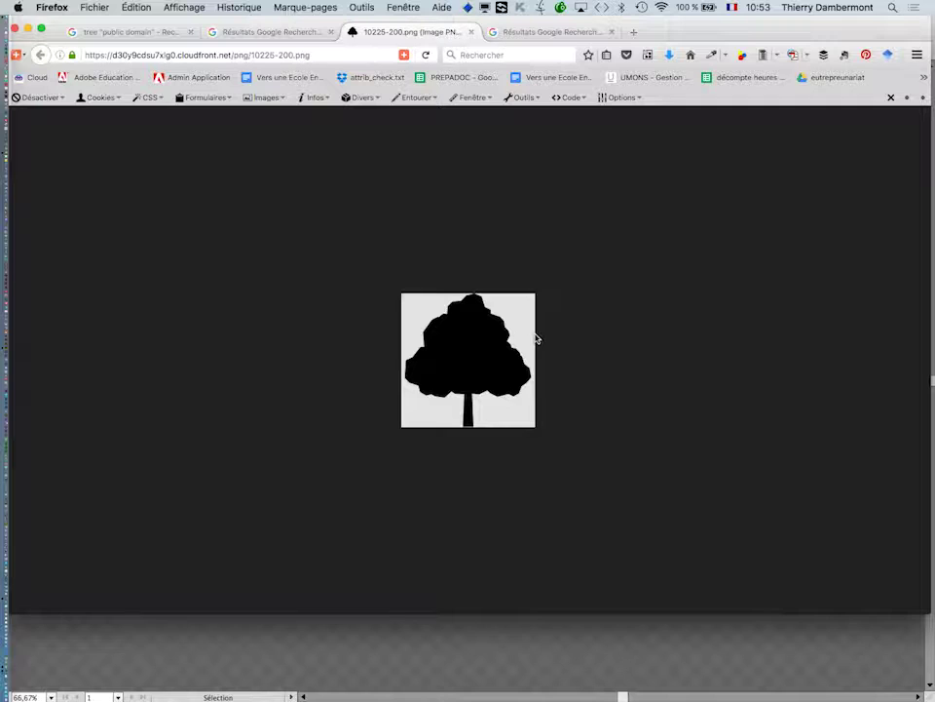
Save the tree image as tree.png in the B1C1 AI folder
{"action": "right_click", "coordinate": [482, 325]}
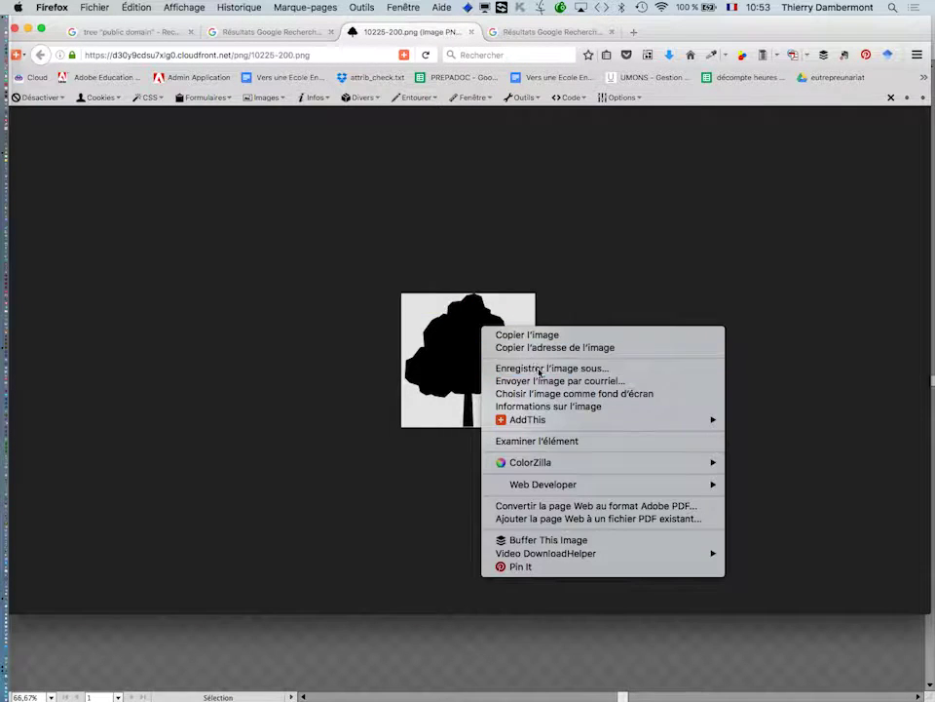
{"action": "left_click", "coordinate": [541, 369]}
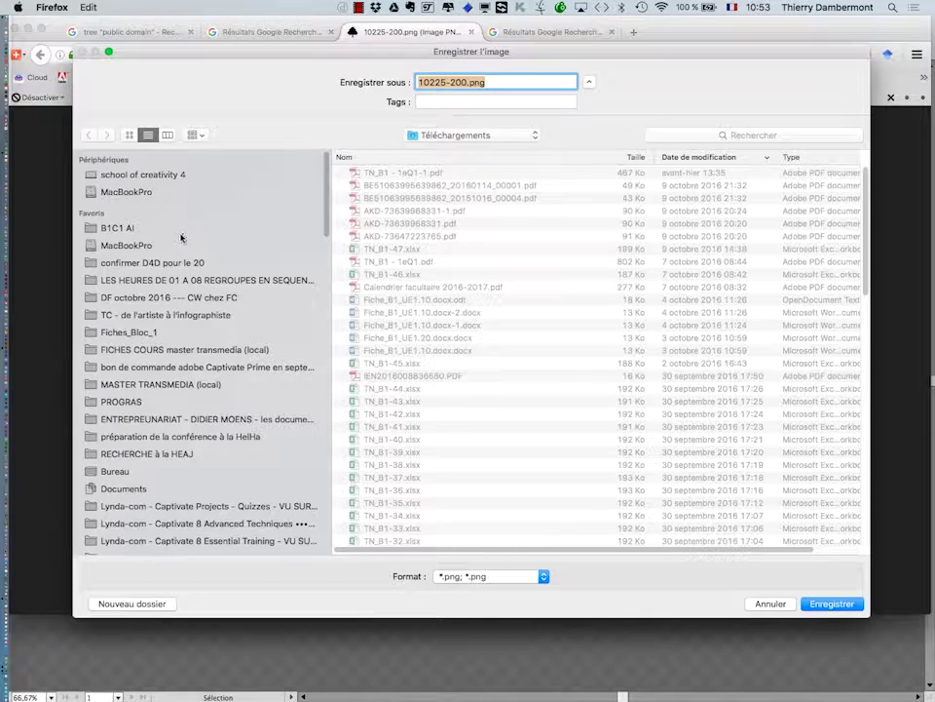
{"action": "left_click", "coordinate": [195, 227]}
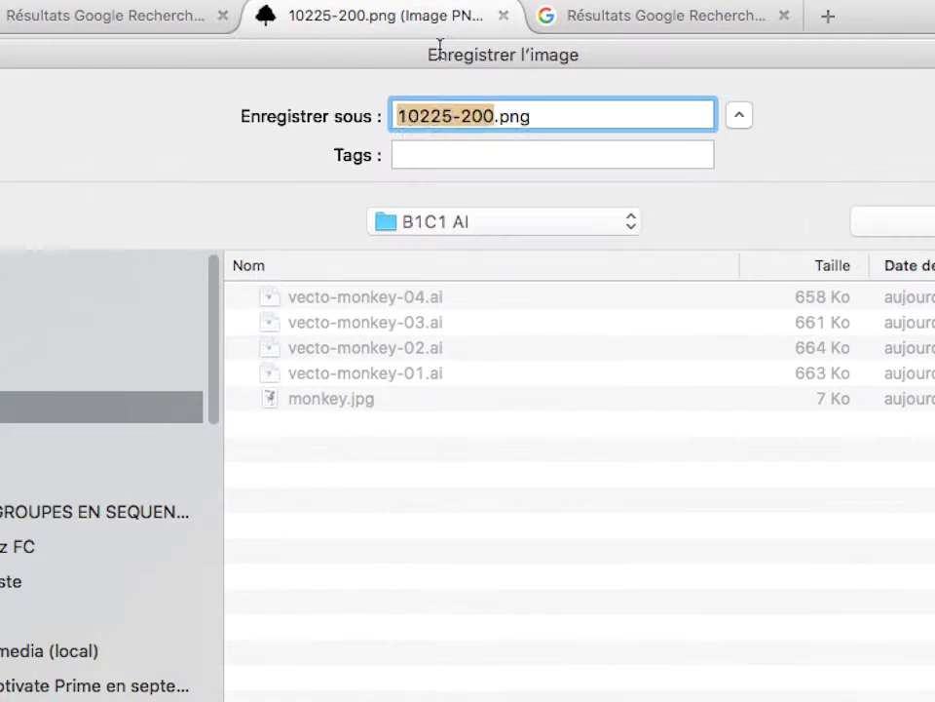
{"action": "type", "text": "tree"}
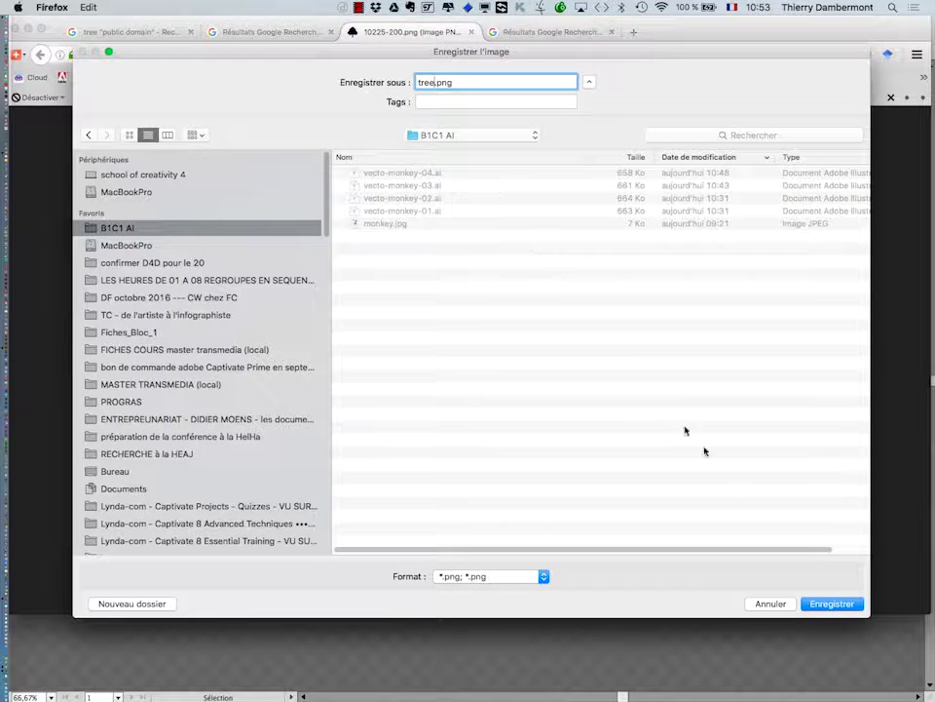
{"action": "left_click", "coordinate": [840, 604]}
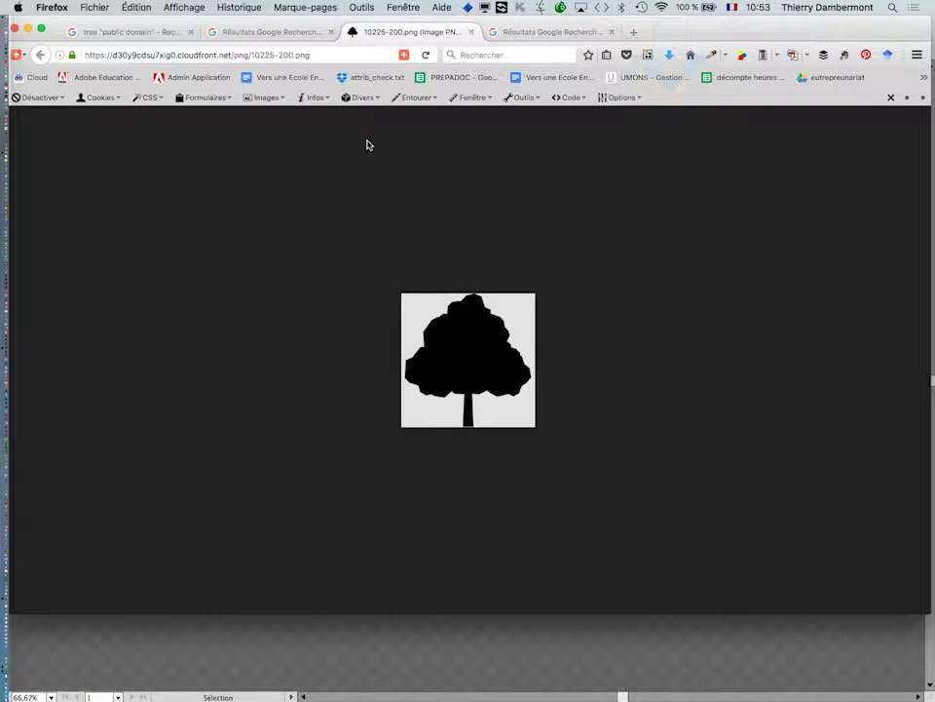
Minimise the browser and switch to the monkey document in Illustrator
{"action": "left_click", "coordinate": [28, 28]}
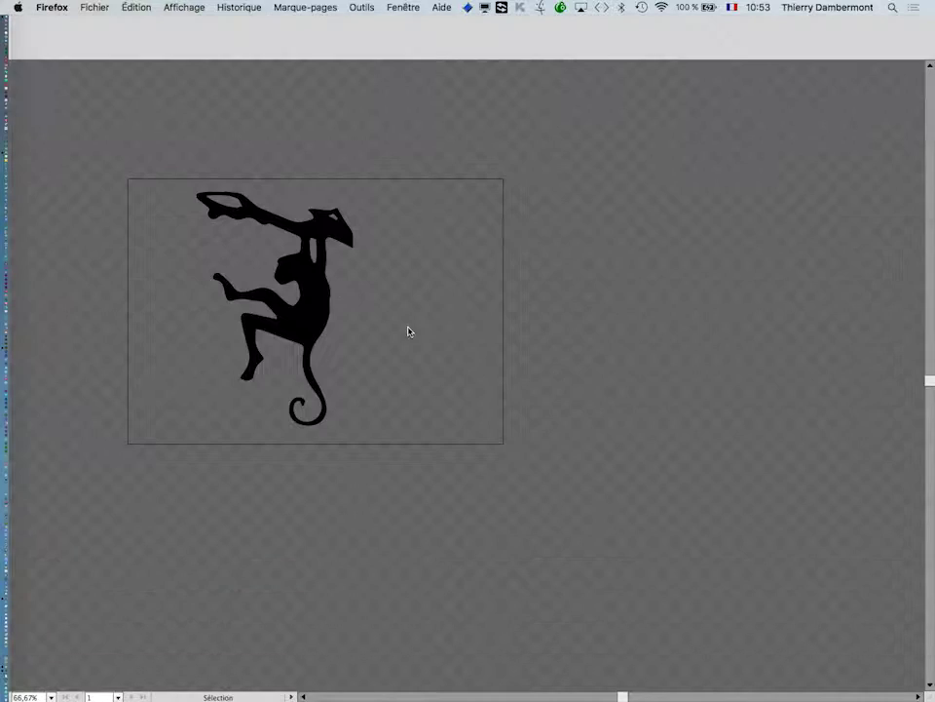
{"action": "key", "text": "super+Tab"}
{"action": "key", "text": "super+Tab"}
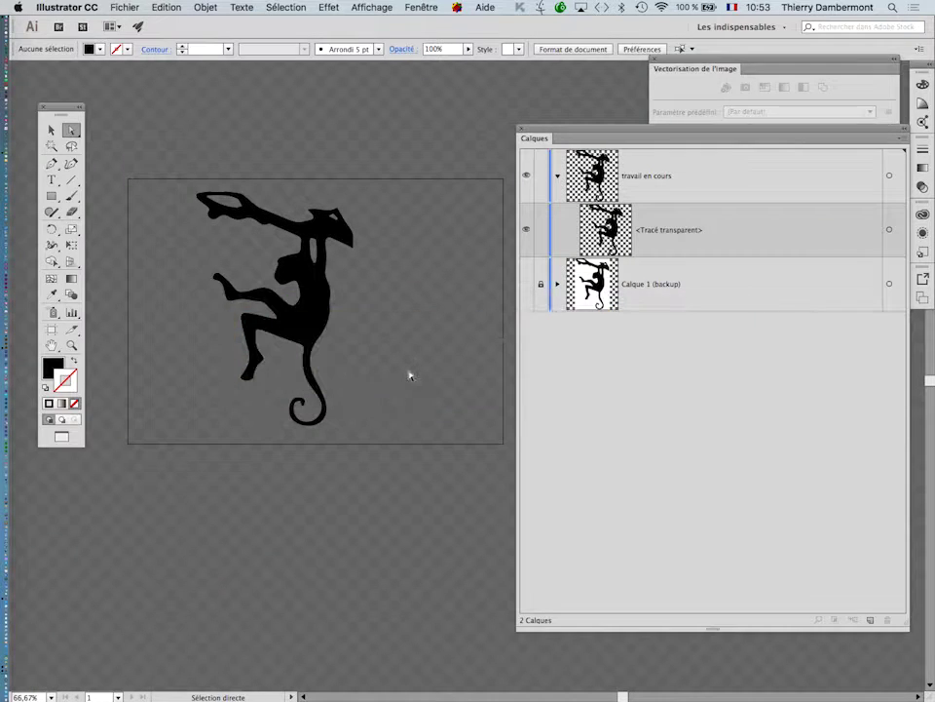
Collapse and lock the "travail en cours" layer, and create a new layer above it
{"action": "scroll", "coordinate": [410, 375], "scroll_direction": "down", "scroll_amount": 1}
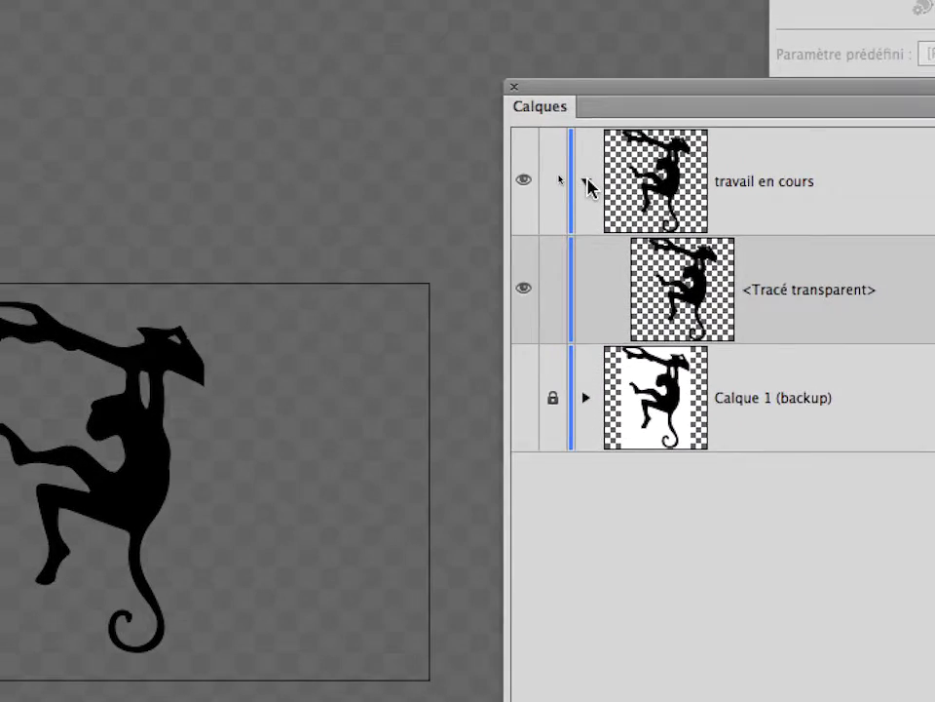
{"action": "left_click", "coordinate": [587, 183]}
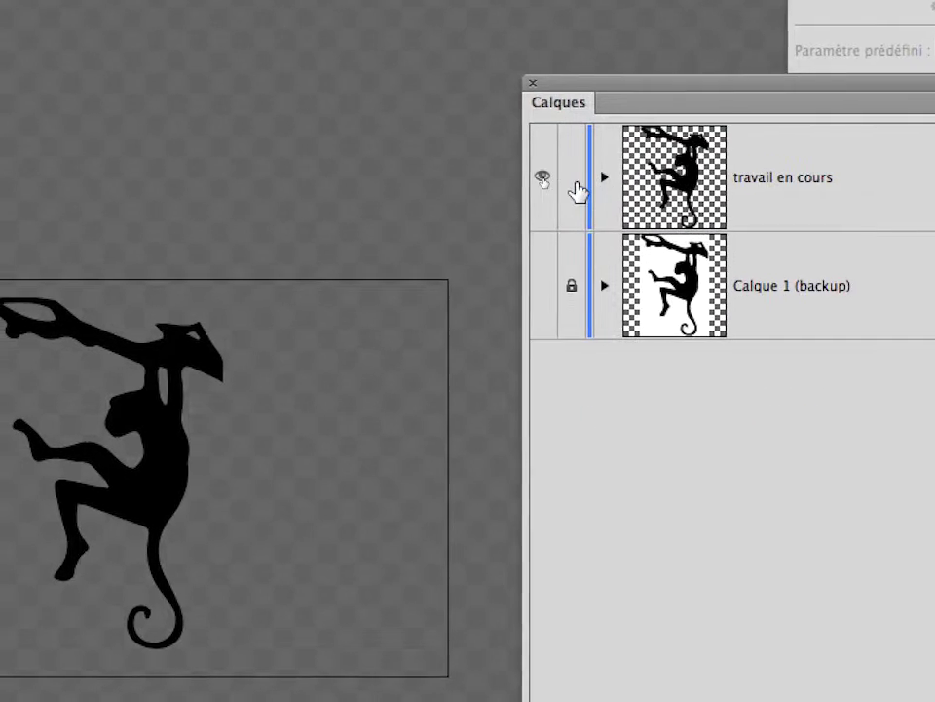
{"action": "left_click", "coordinate": [552, 182]}
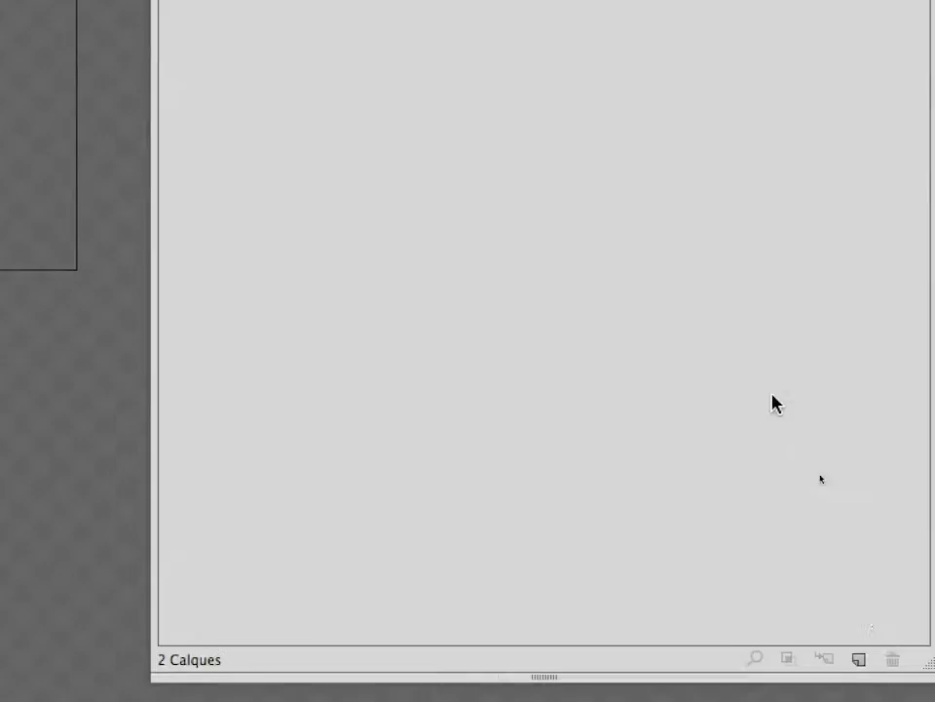
{"action": "left_click", "coordinate": [810, 538]}
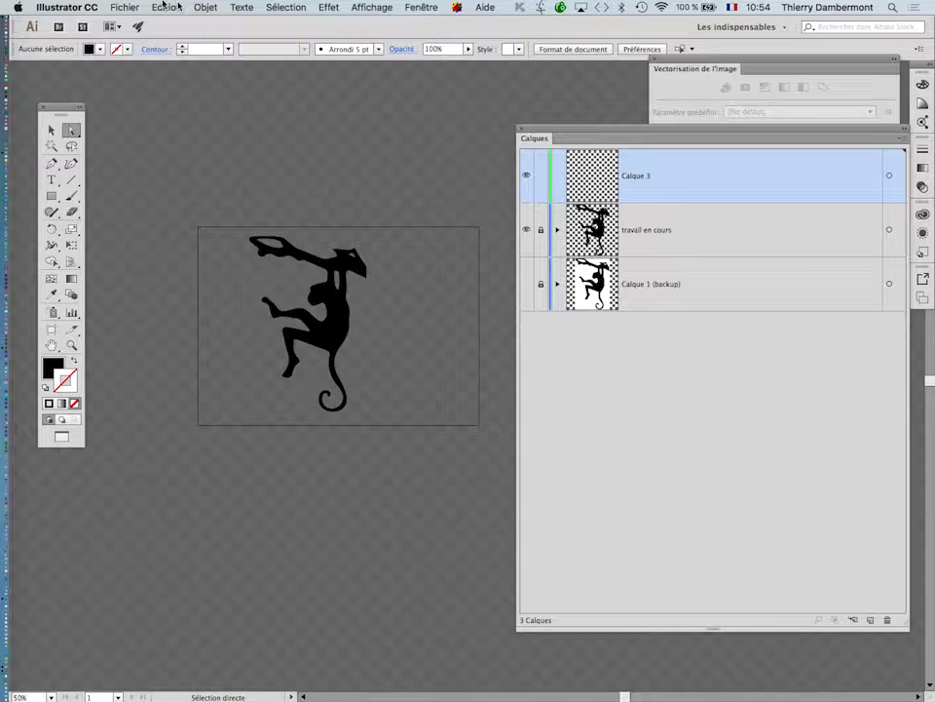
Import tree.png from the B1C1 AI folder as a linked image and place it over the monkey artboard
{"action": "left_click", "coordinate": [124, 7]}
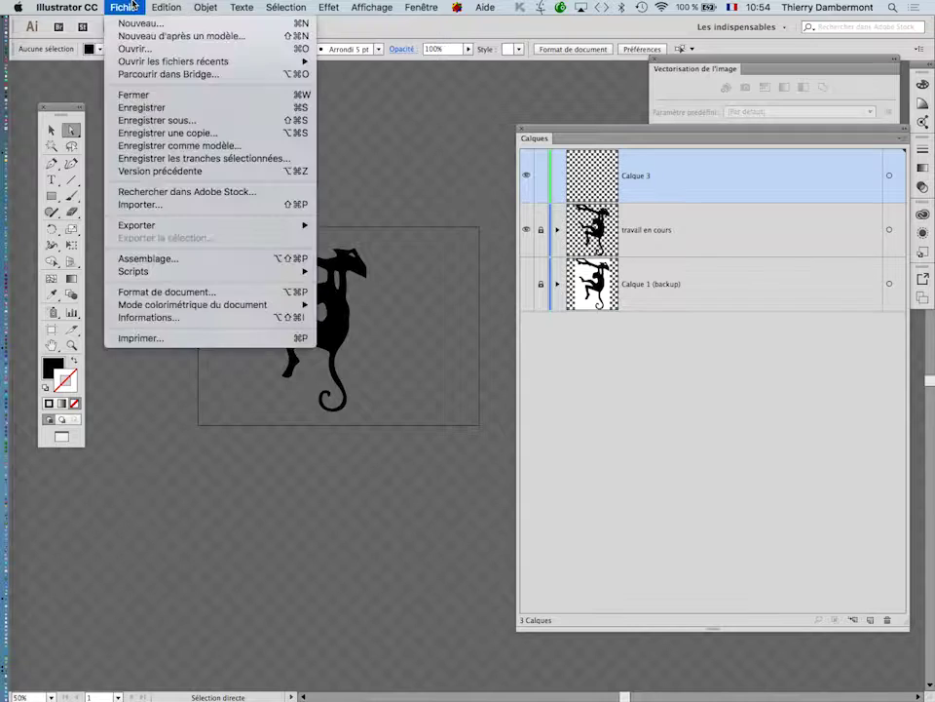
{"action": "left_click", "coordinate": [383, 239]}
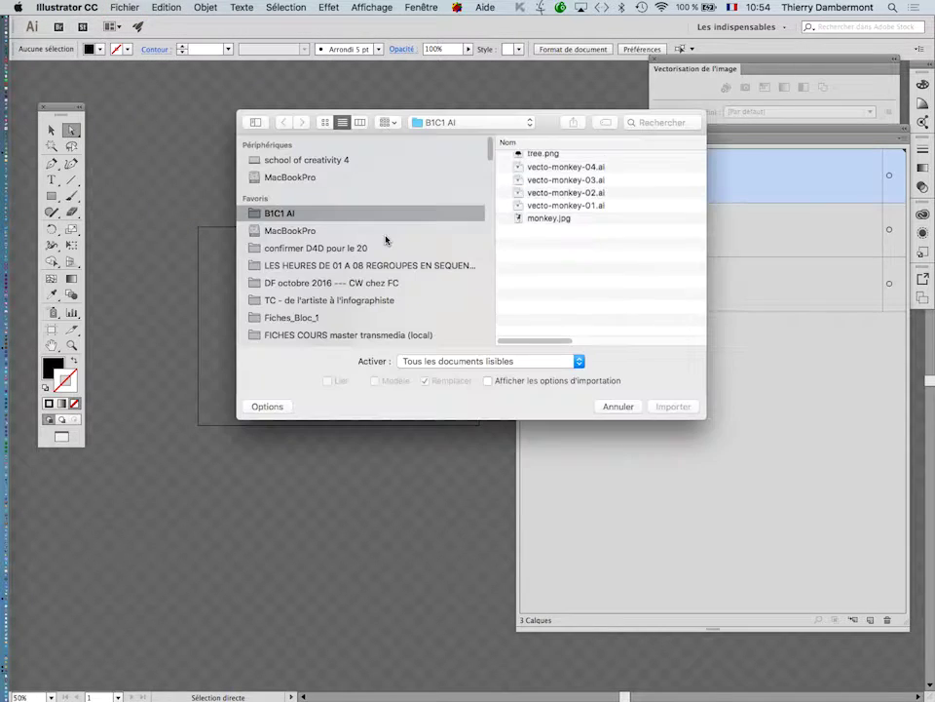
{"action": "left_click", "coordinate": [543, 157]}
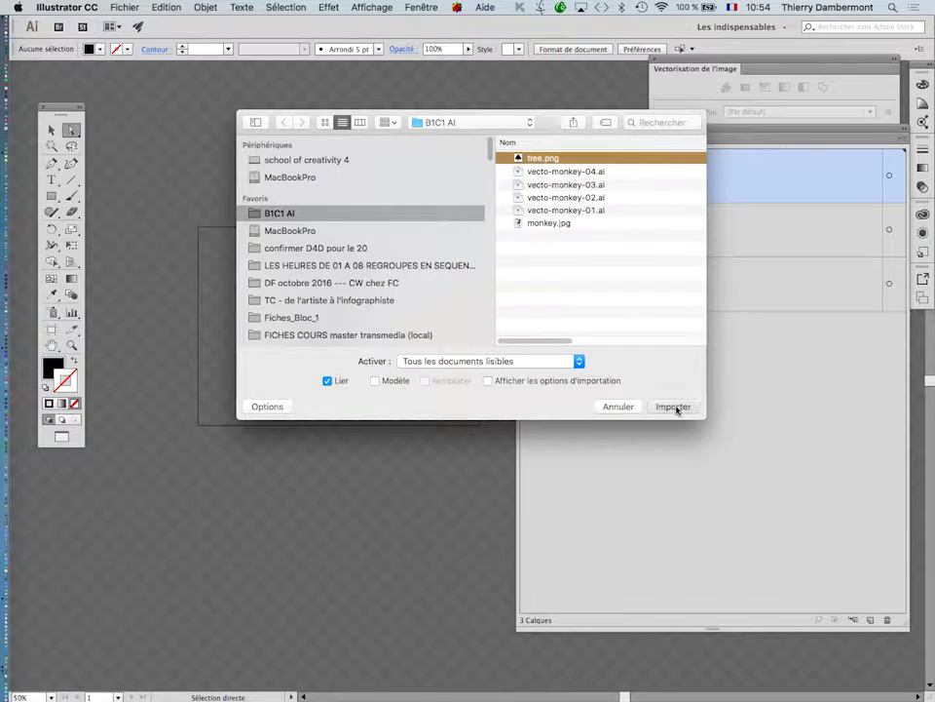
{"action": "left_click", "coordinate": [674, 407]}
{"action": "left_click_drag", "start_coordinate": [336, 370], "coordinate": [439, 477]}
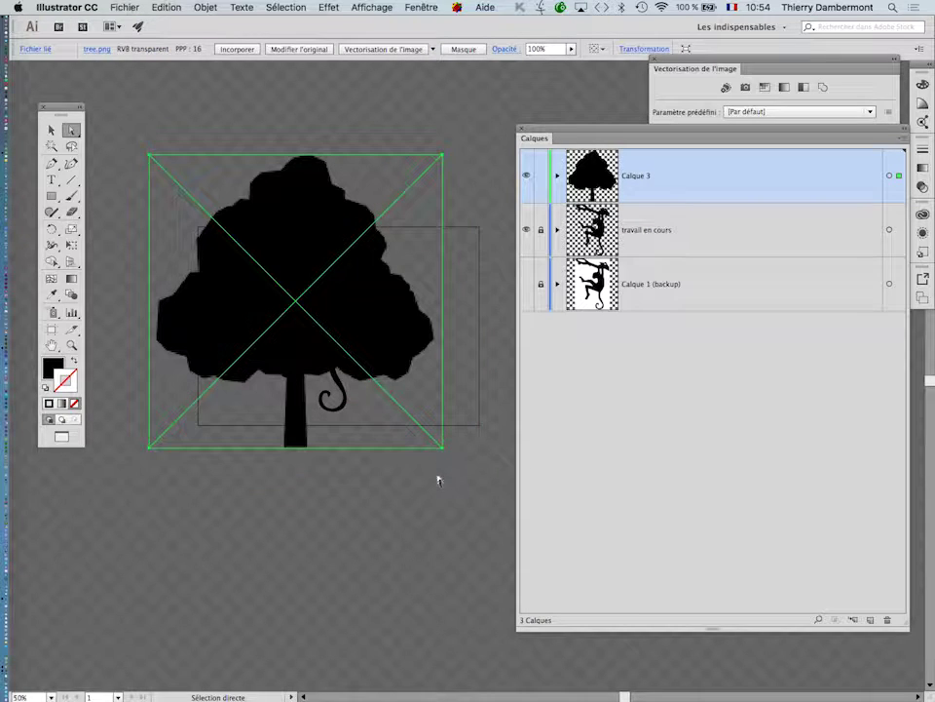
Trace the placed tree in black and white with preview on, and enable the advanced option to ignore white
{"action": "left_click_drag", "start_coordinate": [756, 65], "coordinate": [562, 96]}
{"action": "left_click", "coordinate": [496, 293]}
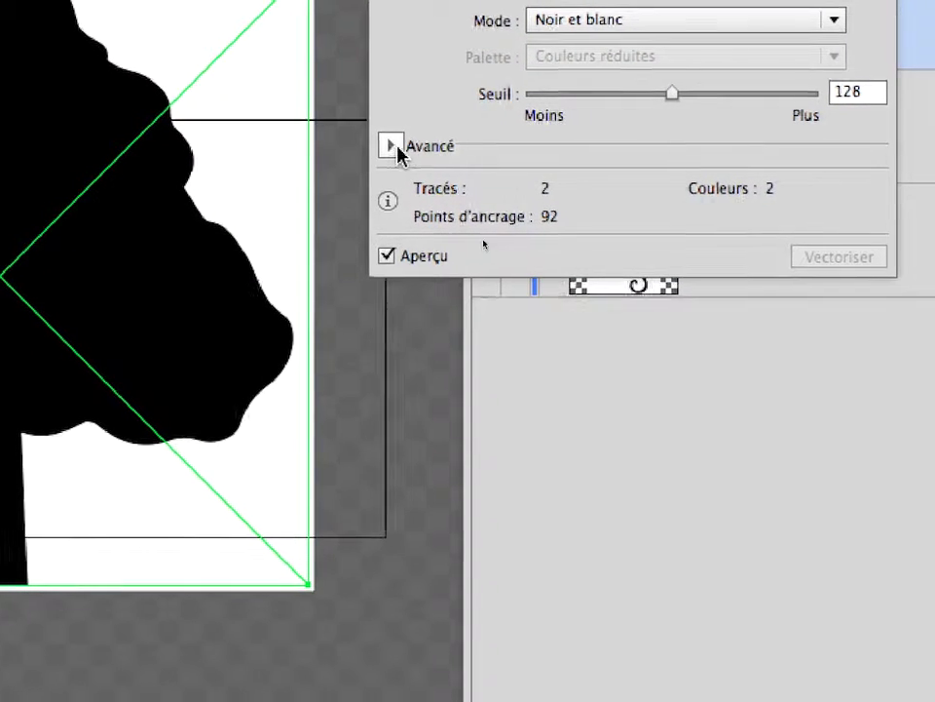
{"action": "left_click", "coordinate": [395, 145]}
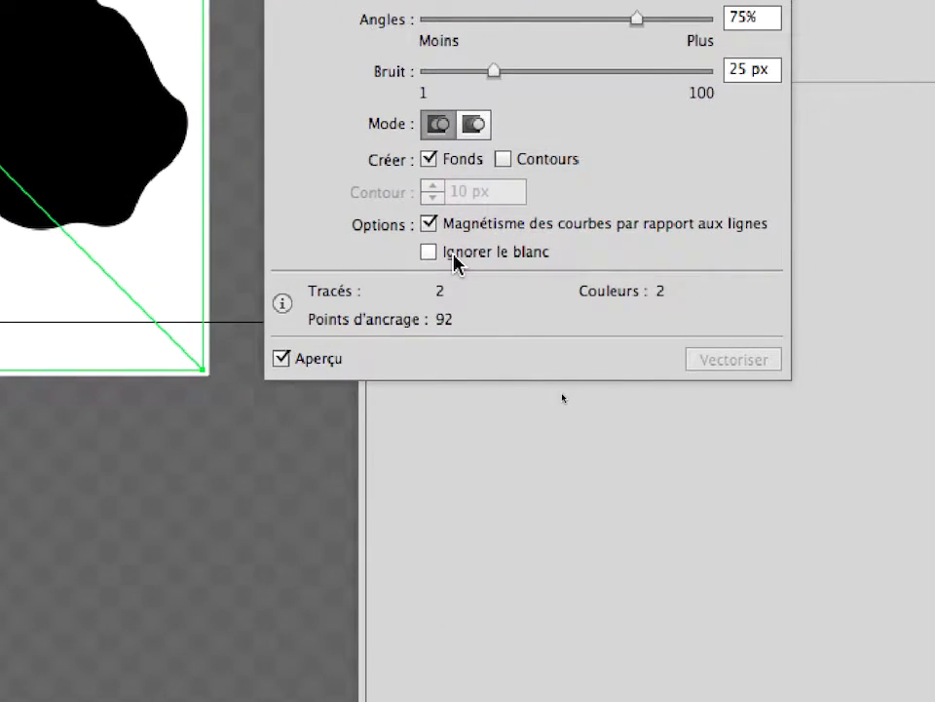
{"action": "left_click", "coordinate": [564, 478]}
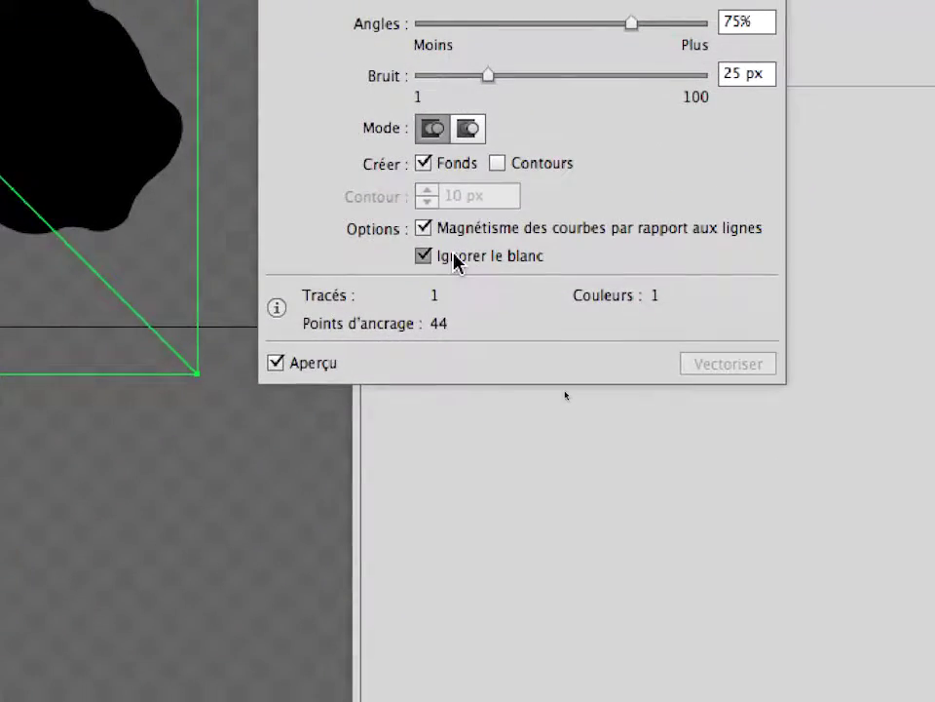
{"action": "left_click", "coordinate": [931, 559]}
{"action": "left_click", "coordinate": [457, 261]}
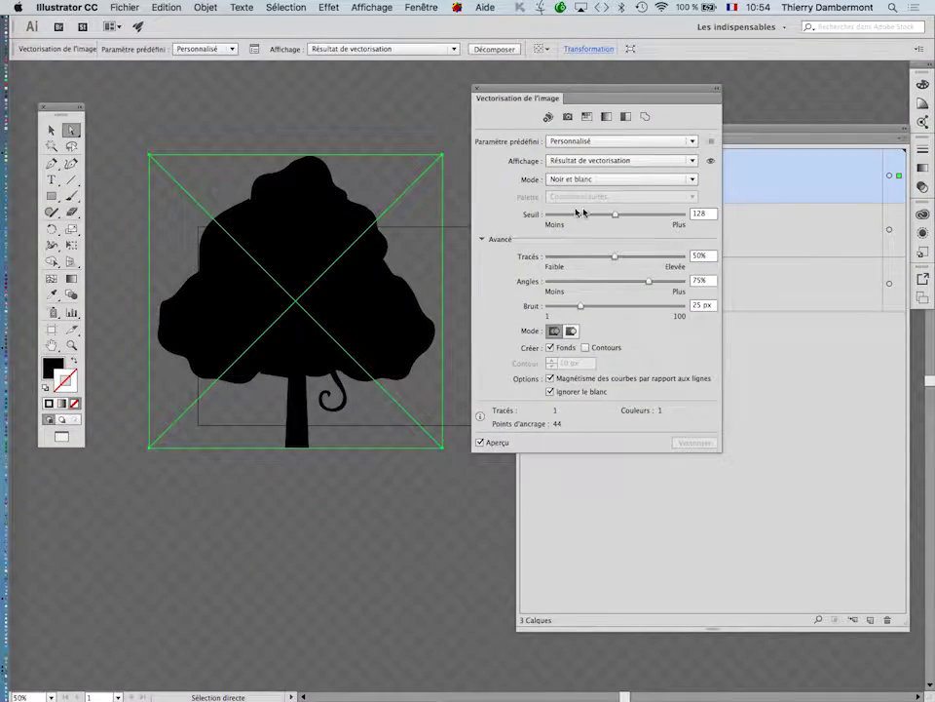
Lower the tree tracing's threshold to 67, trying 105 along the way
{"action": "left_click", "coordinate": [629, 214]}
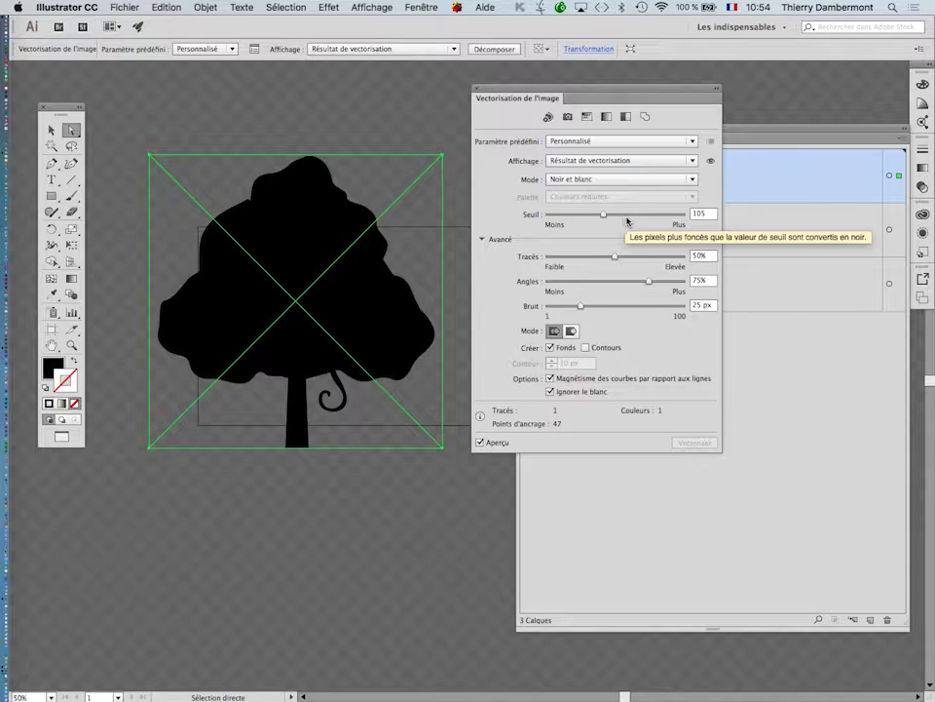
{"action": "mouse_move", "coordinate": [628, 215]}
{"action": "left_mouse_down"}
{"action": "mouse_move", "coordinate": [639, 215]}
{"action": "mouse_move", "coordinate": [584, 217]}
{"action": "left_mouse_up"}
{"action": "left_click", "coordinate": [656, 216]}
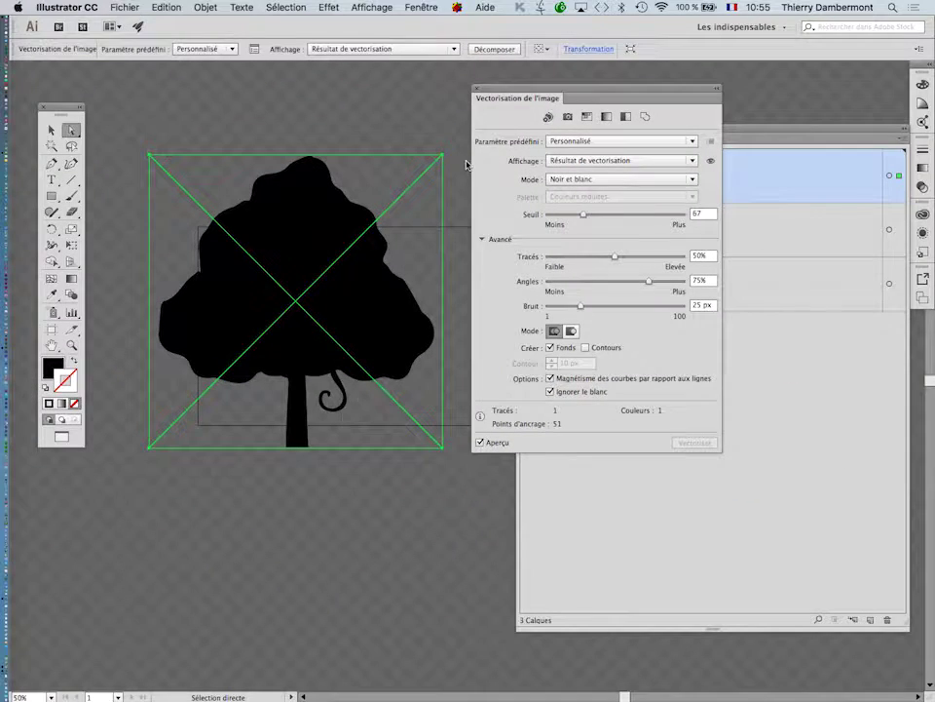
Hide the "travail en cours" layer and bring the image tracing settings back beside the tree
{"action": "left_click_drag", "start_coordinate": [501, 98], "coordinate": [691, 303]}
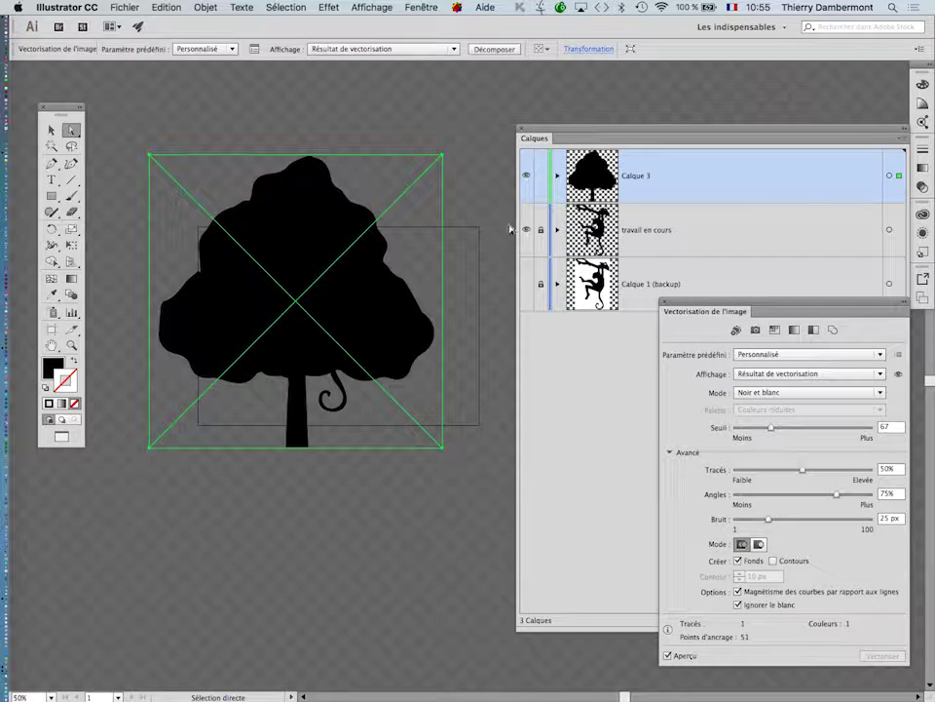
{"action": "left_click", "coordinate": [527, 231]}
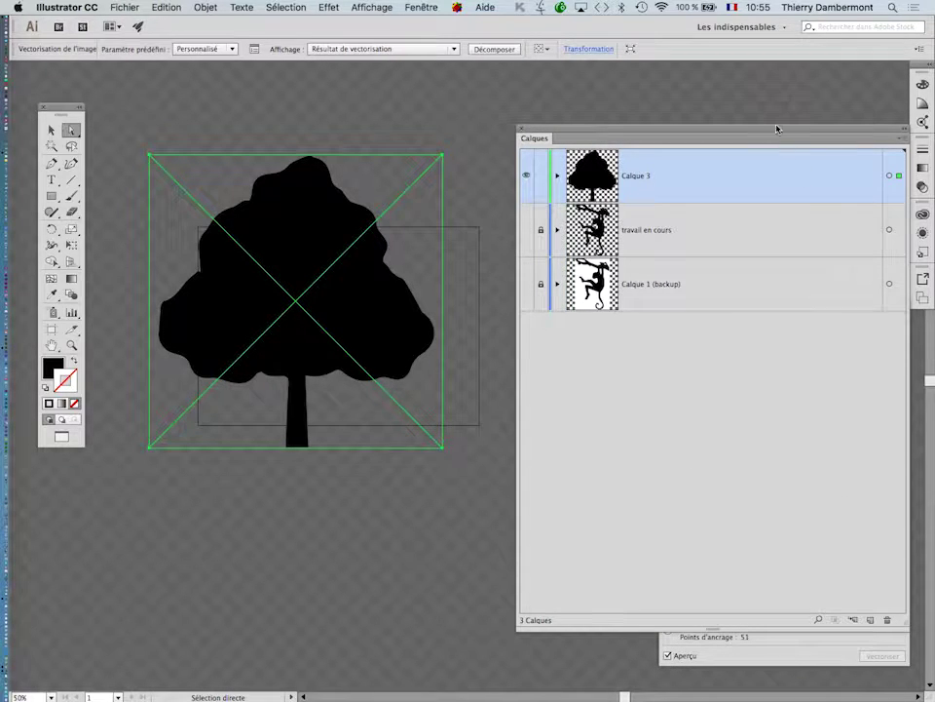
{"action": "left_click_drag", "start_coordinate": [778, 131], "coordinate": [732, 124]}
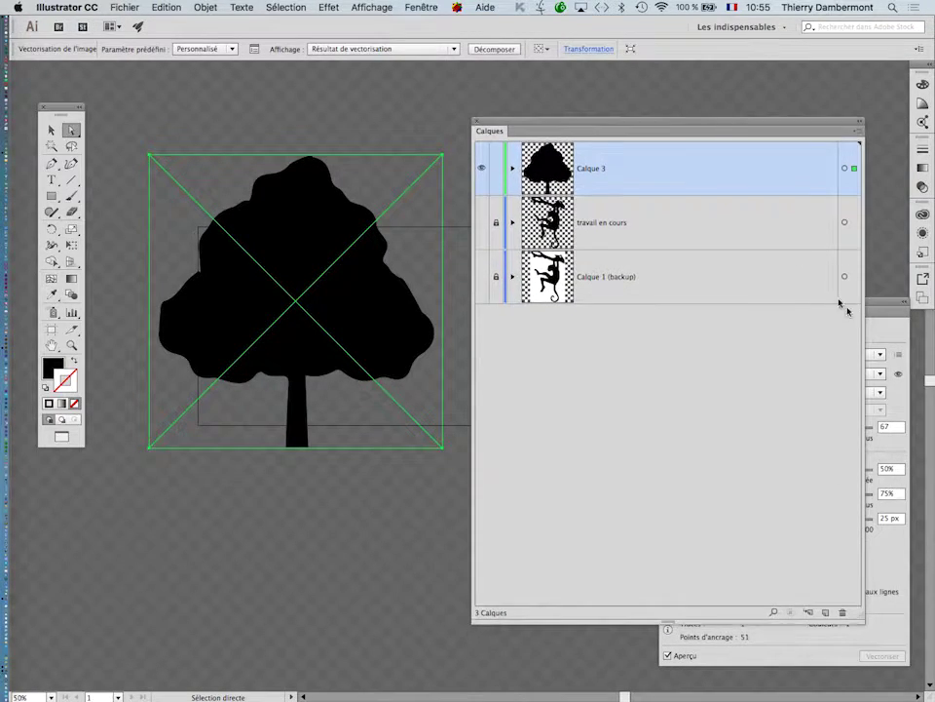
{"action": "left_click_drag", "start_coordinate": [874, 310], "coordinate": [658, 97]}
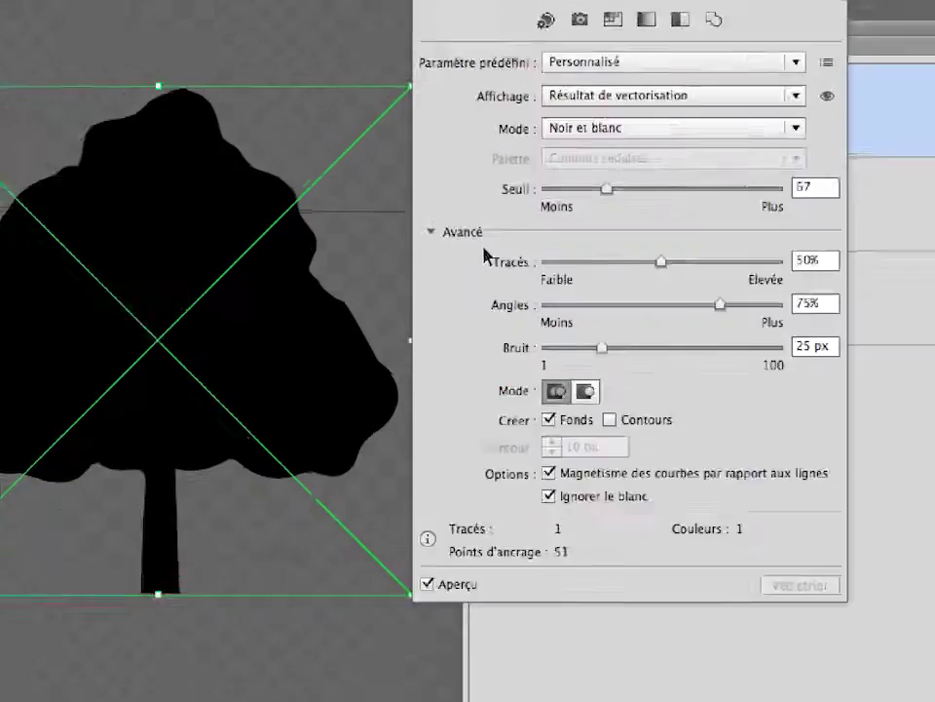
Try a path fidelity of 12% on the tree tracing and raise it to 73%
{"action": "left_click", "coordinate": [520, 252]}
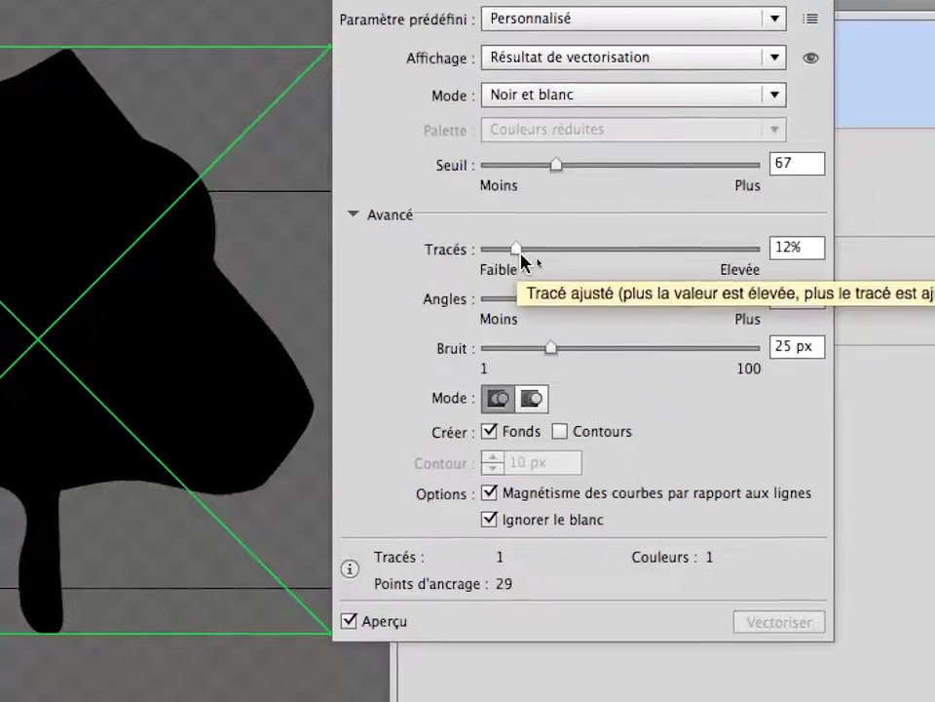
{"action": "left_click_drag", "start_coordinate": [519, 252], "coordinate": [653, 256]}
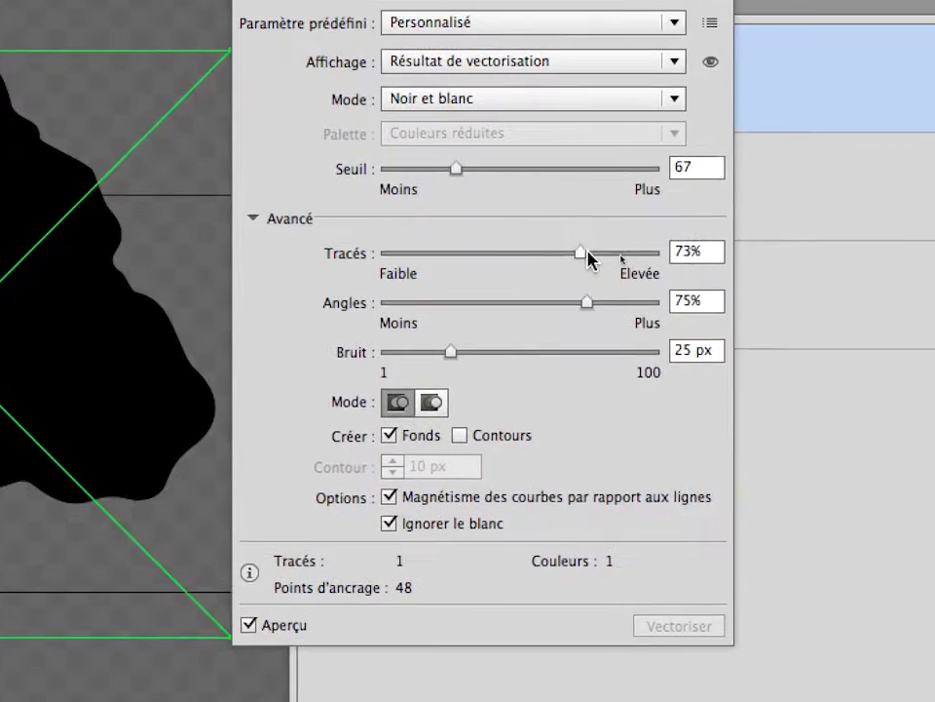
Try path fidelities of 88%, 1% and 14% on the tree tracing, along with a corner value of 69%
{"action": "left_click_drag", "start_coordinate": [589, 258], "coordinate": [623, 258]}
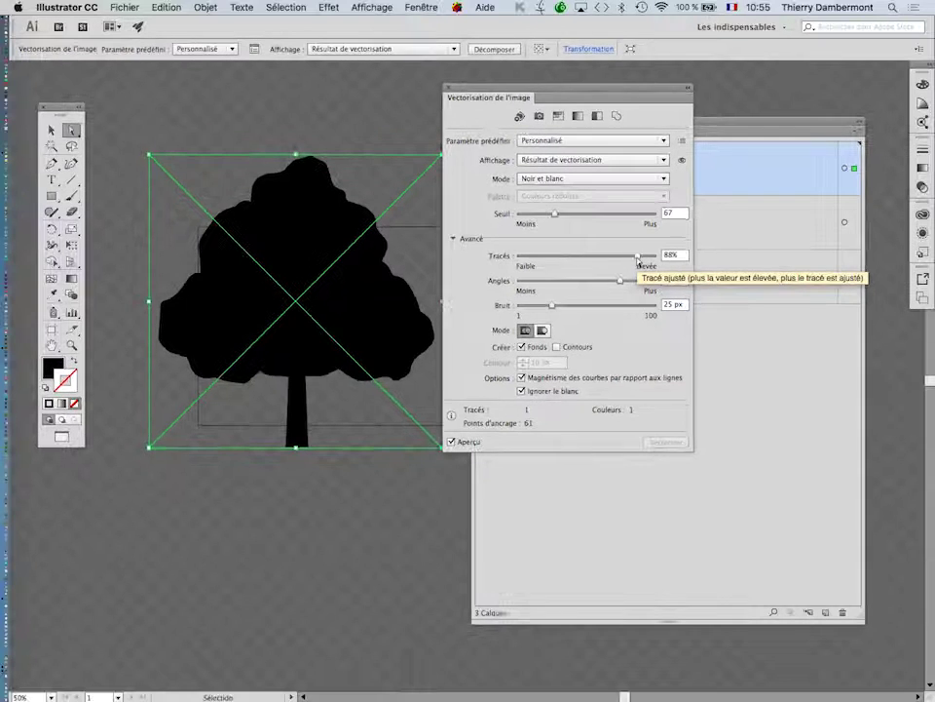
{"action": "left_click_drag", "start_coordinate": [612, 92], "coordinate": [566, 74]}
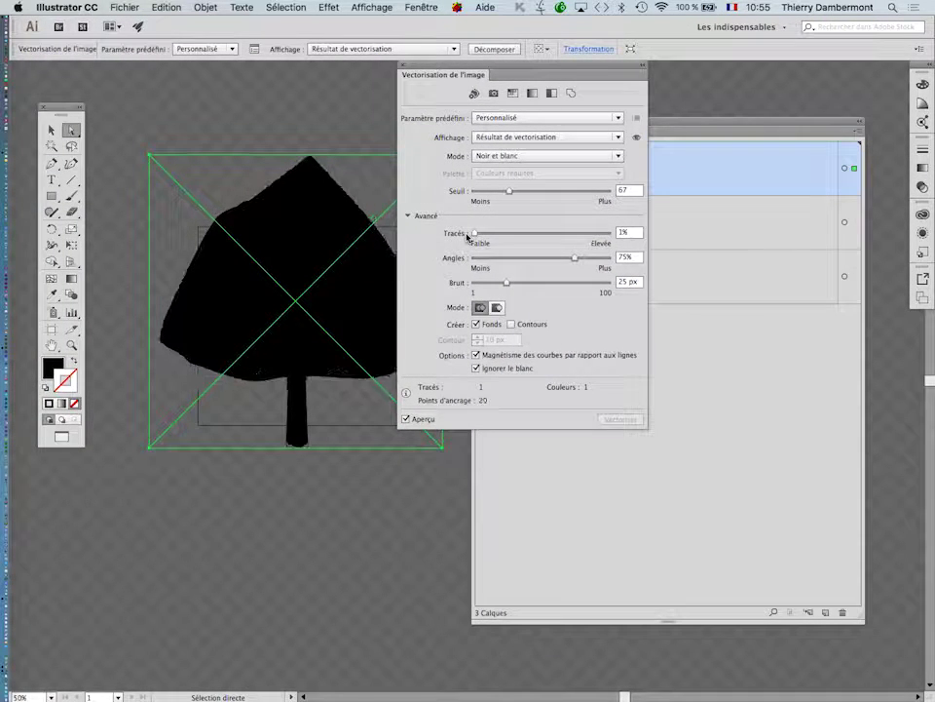
{"action": "left_click_drag", "start_coordinate": [475, 68], "coordinate": [573, 68]}
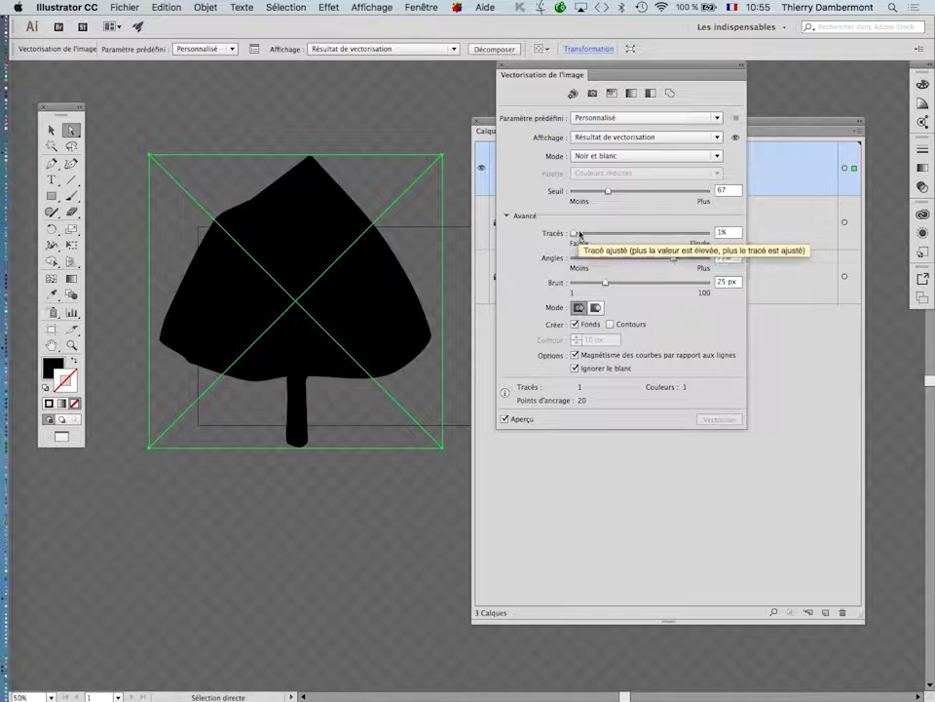
{"action": "mouse_move", "coordinate": [577, 236]}
{"action": "left_mouse_down"}
{"action": "mouse_move", "coordinate": [629, 236]}
{"action": "mouse_move", "coordinate": [577, 256]}
{"action": "mouse_move", "coordinate": [688, 261]}
{"action": "left_mouse_up"}
{"action": "mouse_move", "coordinate": [628, 233]}
{"action": "left_mouse_down"}
{"action": "mouse_move", "coordinate": [608, 237]}
{"action": "mouse_move", "coordinate": [691, 237]}
{"action": "mouse_move", "coordinate": [617, 257]}
{"action": "mouse_move", "coordinate": [686, 257]}
{"action": "left_mouse_up"}
{"action": "left_click", "coordinate": [592, 236]}
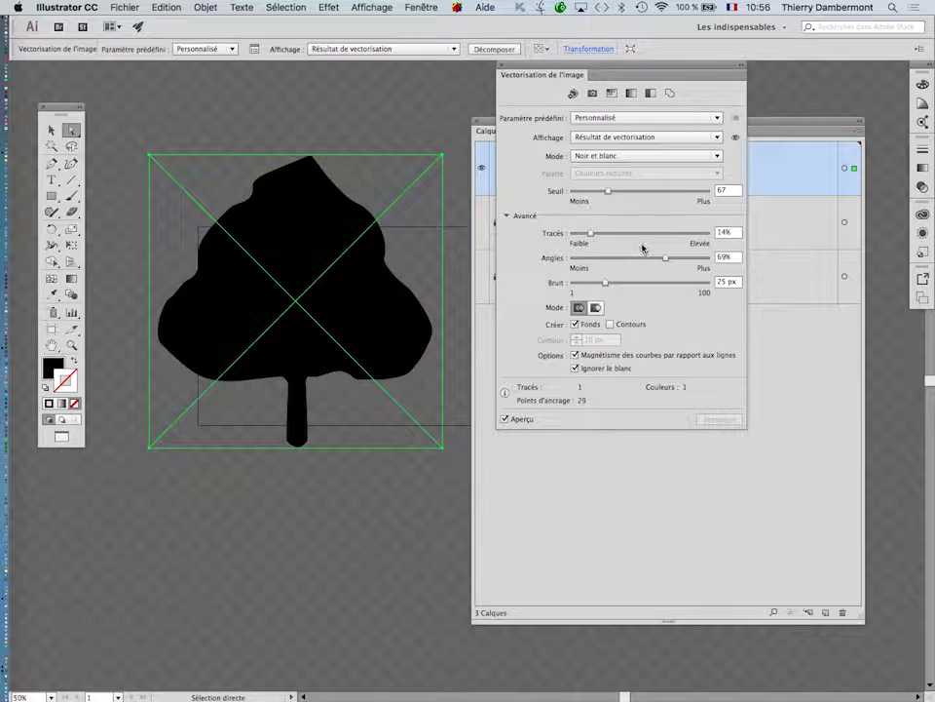
Set the tree tracing's noise to 49 px, corners to 95% and path fidelity to 9%
{"action": "left_click_drag", "start_coordinate": [605, 284], "coordinate": [641, 283]}
{"action": "left_click_drag", "start_coordinate": [571, 281], "coordinate": [639, 283]}
{"action": "mouse_move", "coordinate": [623, 239]}
{"action": "left_mouse_down"}
{"action": "mouse_move", "coordinate": [702, 234]}
{"action": "mouse_move", "coordinate": [617, 258]}
{"action": "left_mouse_up"}
{"action": "left_click_drag", "start_coordinate": [698, 260], "coordinate": [585, 235]}
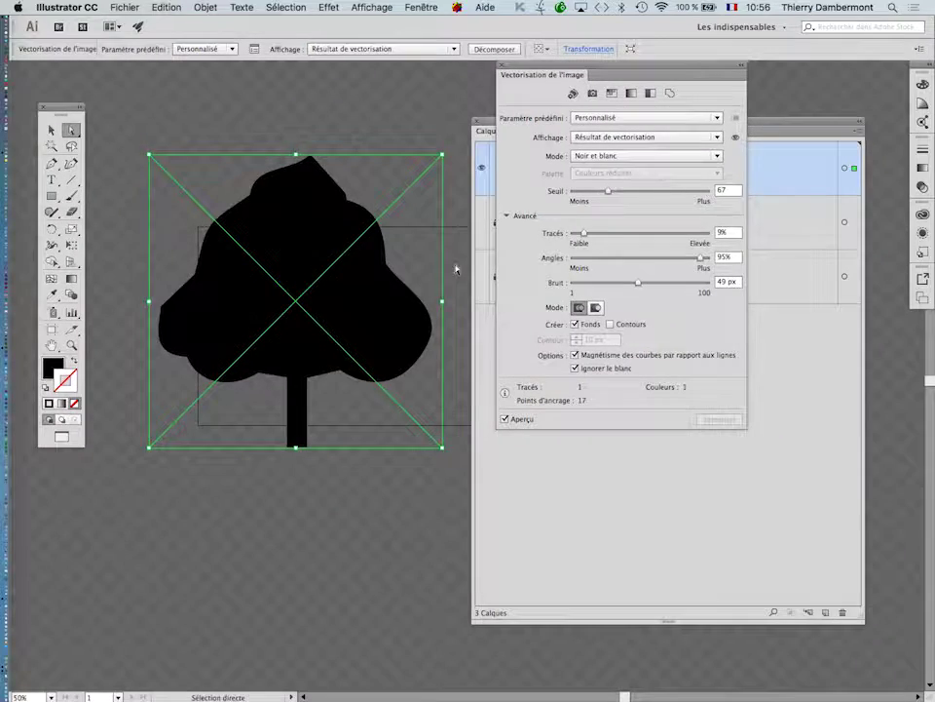
Collapse the image tracing settings below the tree and bring the layer list back beside the artwork
{"action": "left_click", "coordinate": [931, 610]}
{"action": "left_click_drag", "start_coordinate": [557, 127], "coordinate": [746, 462]}
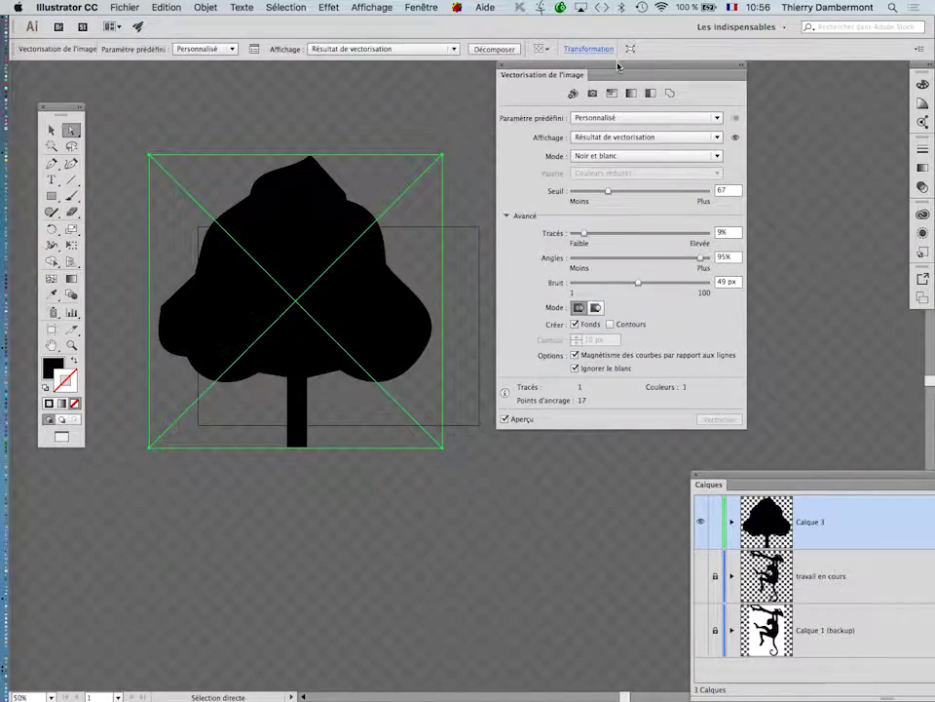
{"action": "left_click_drag", "start_coordinate": [619, 74], "coordinate": [599, 93]}
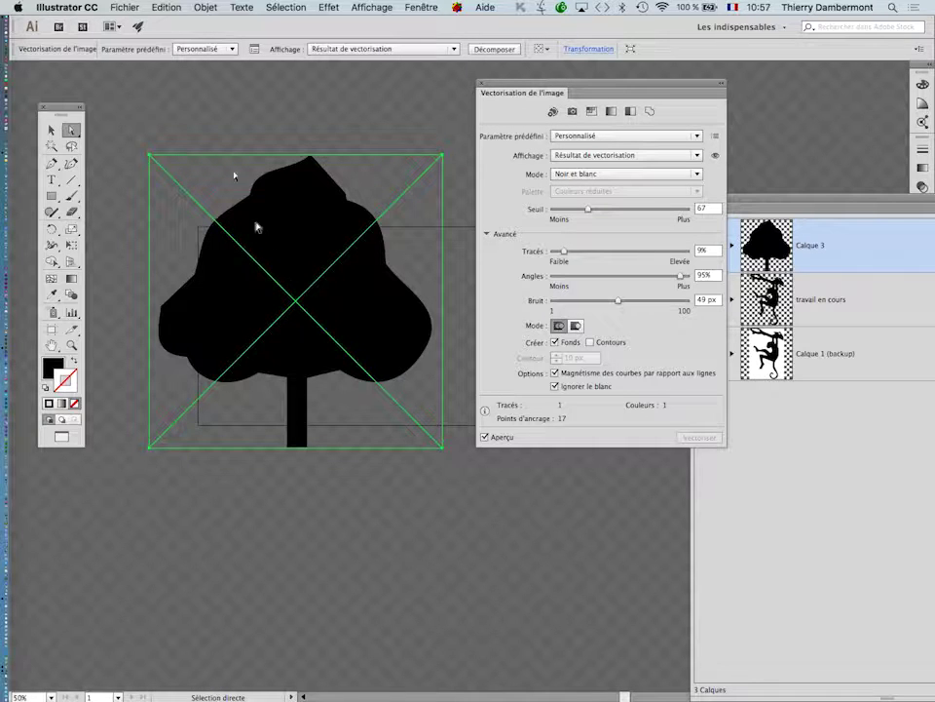
{"action": "left_click", "coordinate": [205, 7]}
{"action": "left_click", "coordinate": [206, 7]}
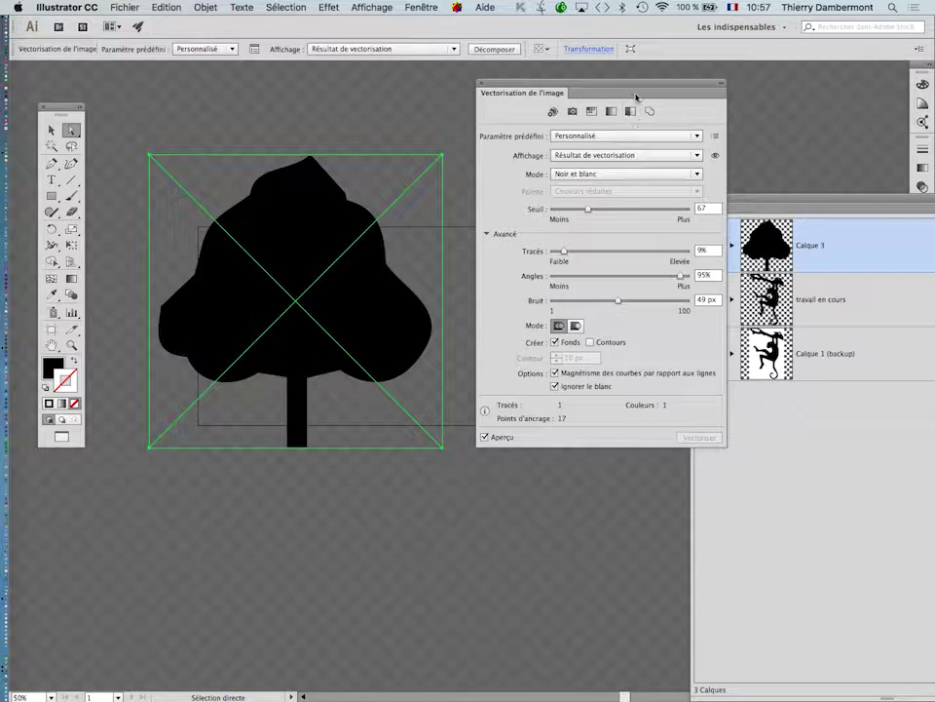
{"action": "left_click_drag", "start_coordinate": [634, 93], "coordinate": [258, 471]}
{"action": "double_click", "coordinate": [258, 472]}
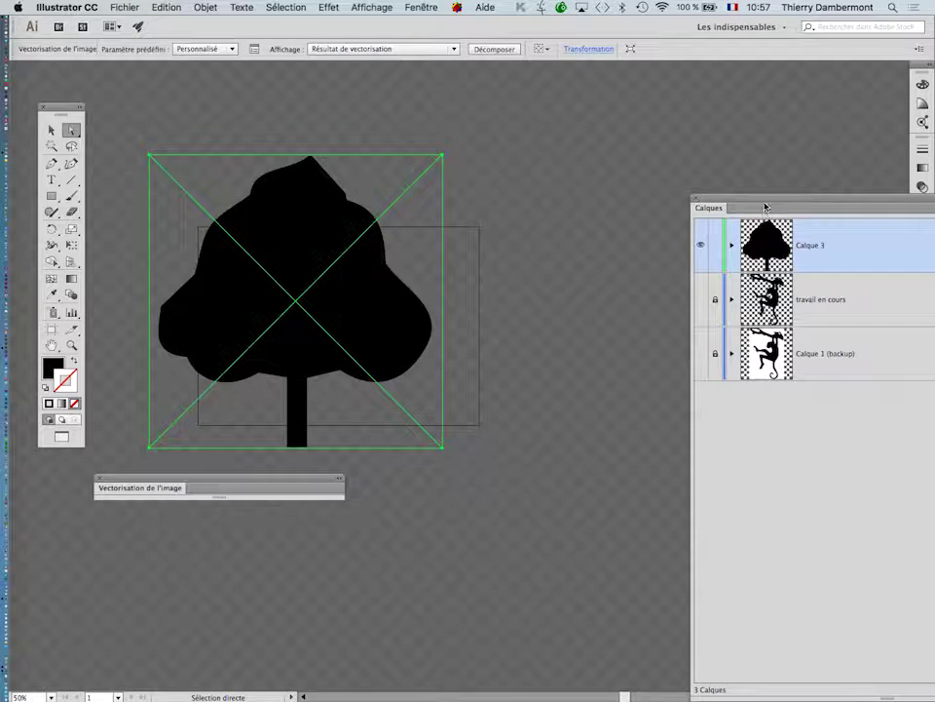
{"action": "left_click_drag", "start_coordinate": [754, 197], "coordinate": [535, 113]}
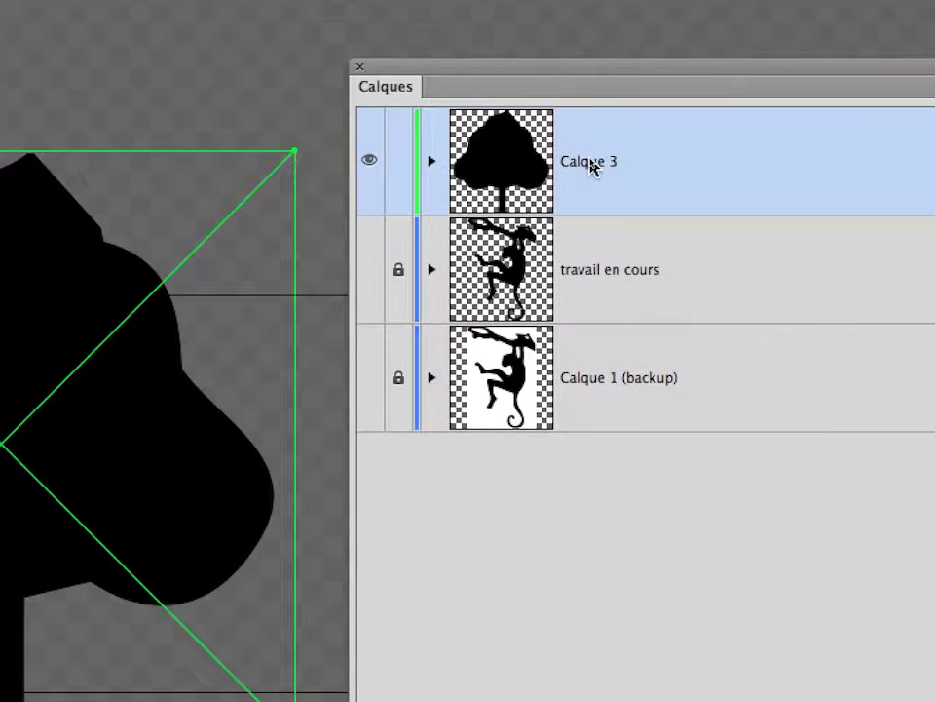
Rename the tree layer "Calque 3" as "Calque 3 (backup)"
{"action": "double_click", "coordinate": [593, 161]}
{"action": "left_click", "coordinate": [609, 160]}
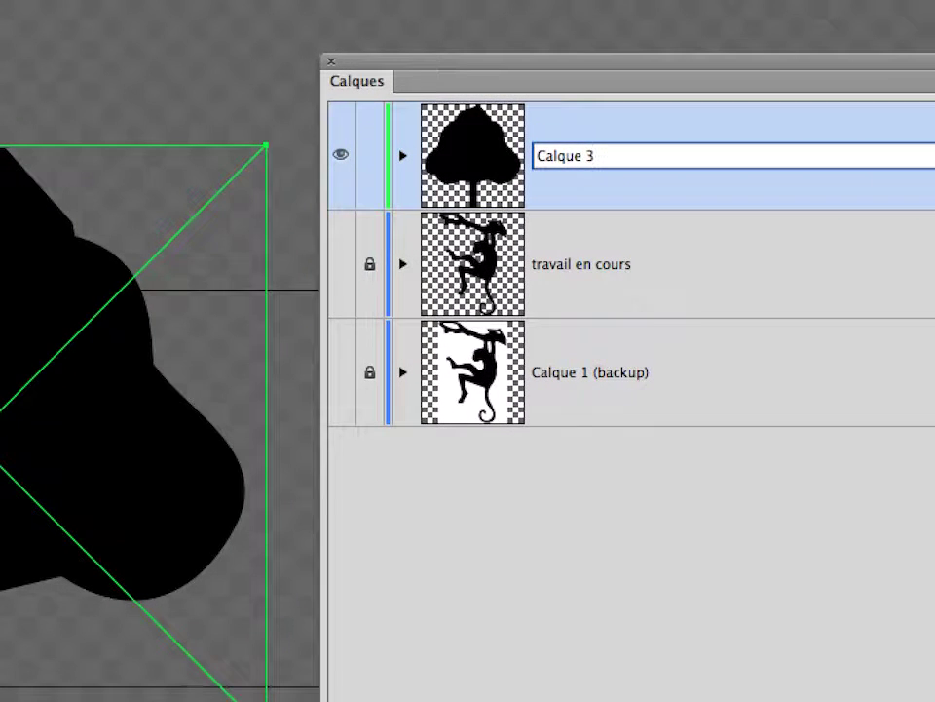
{"action": "type", "text": "(backup"}
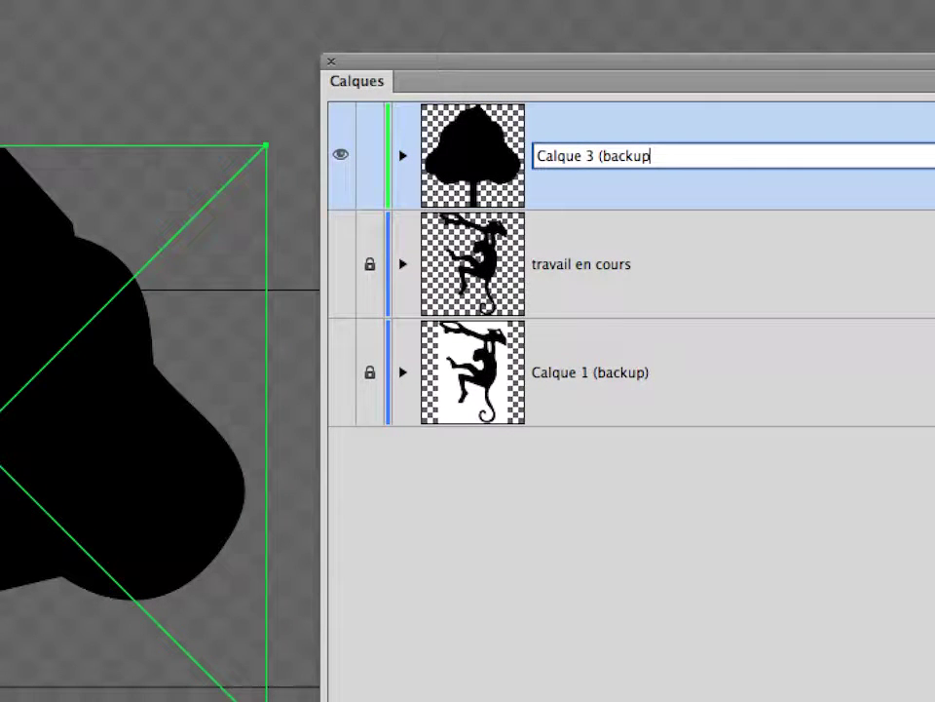
{"action": "left_click", "coordinate": [634, 230]}
{"action": "left_click", "coordinate": [691, 178]}
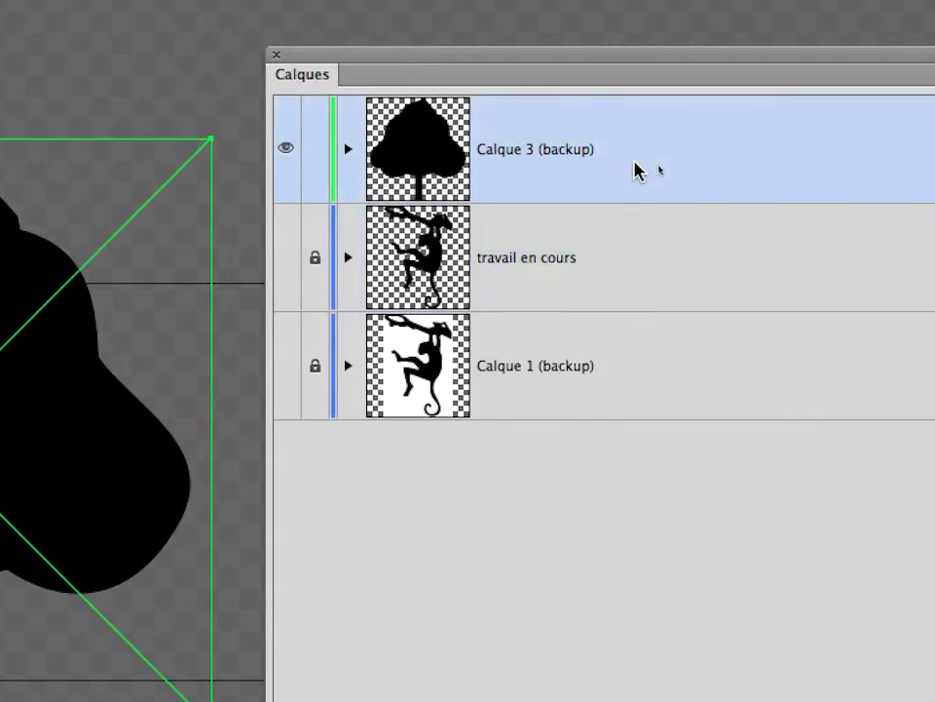
Duplicate the "Calque 3 (backup)" layer and name the copy "travail en cours arbre"
{"action": "left_click_drag", "start_coordinate": [651, 164], "coordinate": [755, 504]}
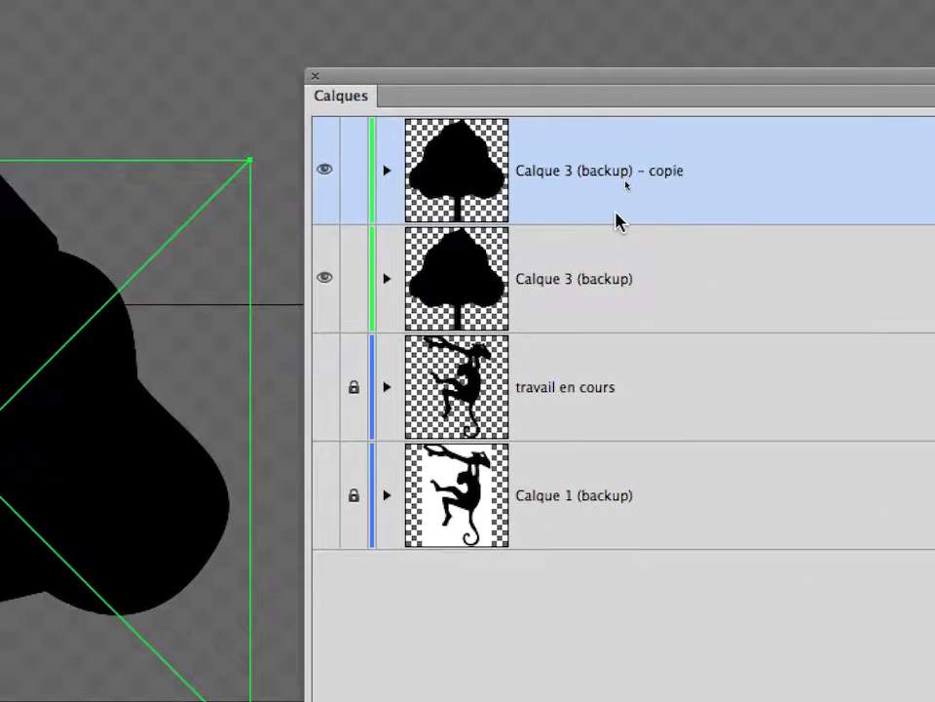
{"action": "double_click", "coordinate": [625, 164]}
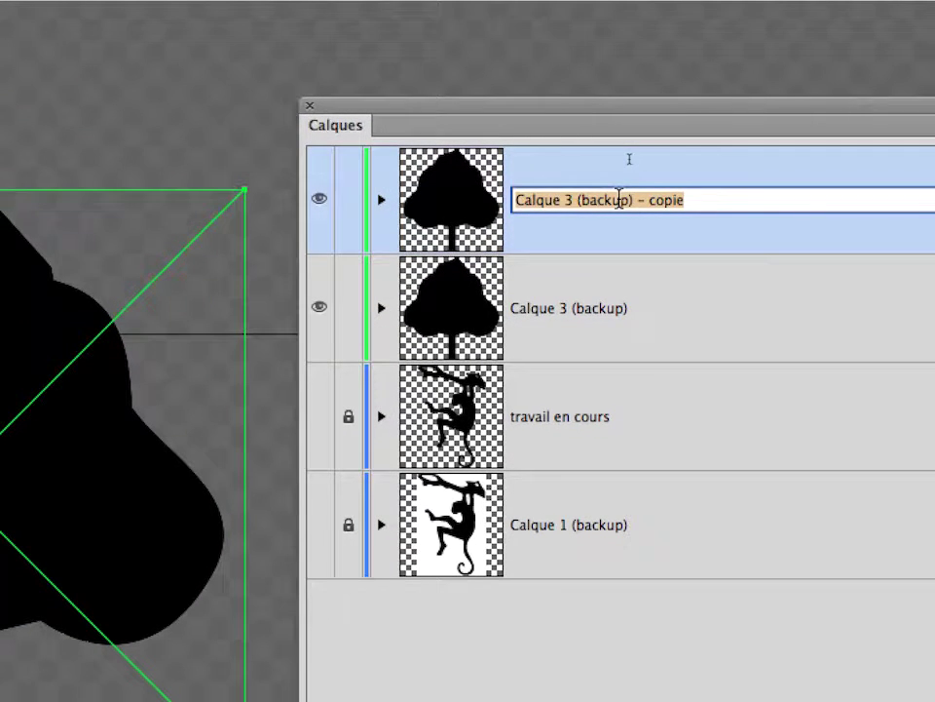
{"action": "type", "text": "tra"}
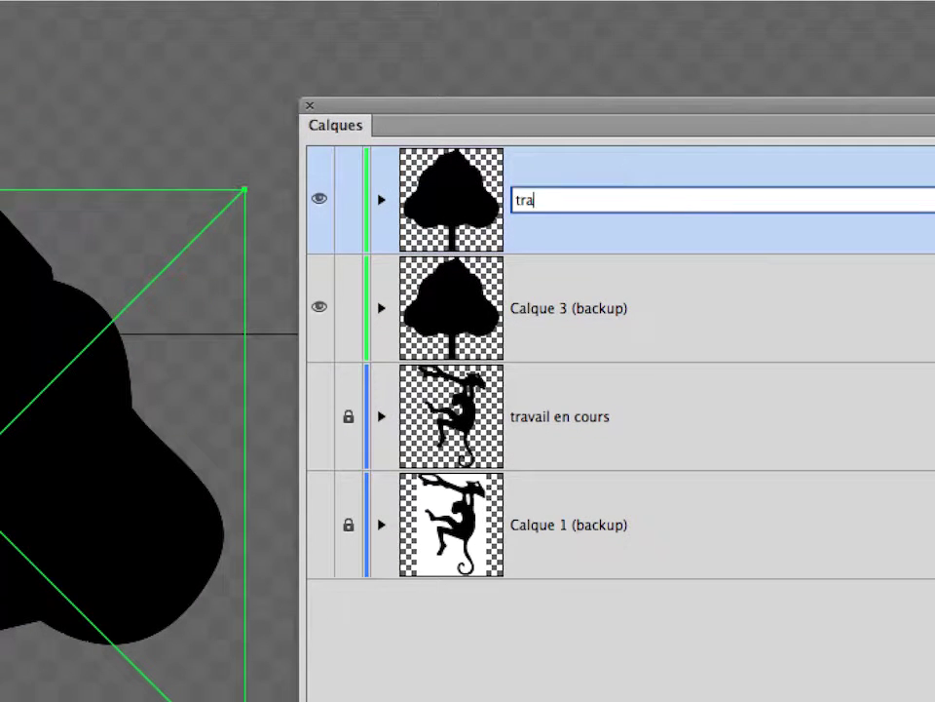
{"action": "type", "text": "vail en cours arb"}
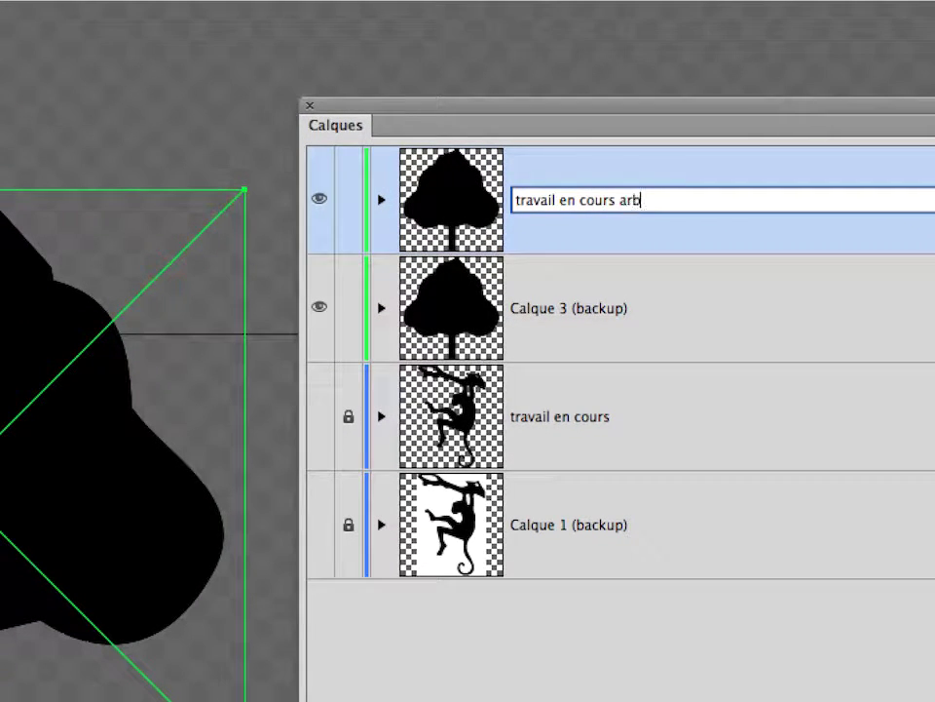
{"action": "type", "text": "re"}
{"action": "left_click", "coordinate": [582, 317]}
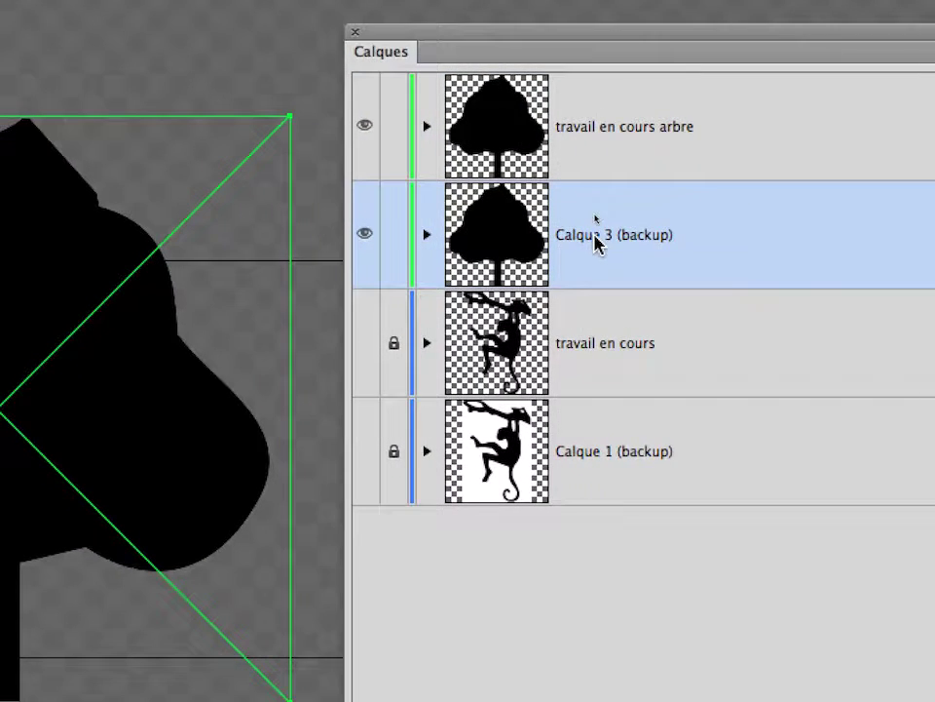
Rename the "Calque 3 (backup)" layer as "(backup arbre)"
{"action": "double_click", "coordinate": [596, 238]}
{"action": "left_click_drag", "start_coordinate": [616, 236], "coordinate": [555, 244]}
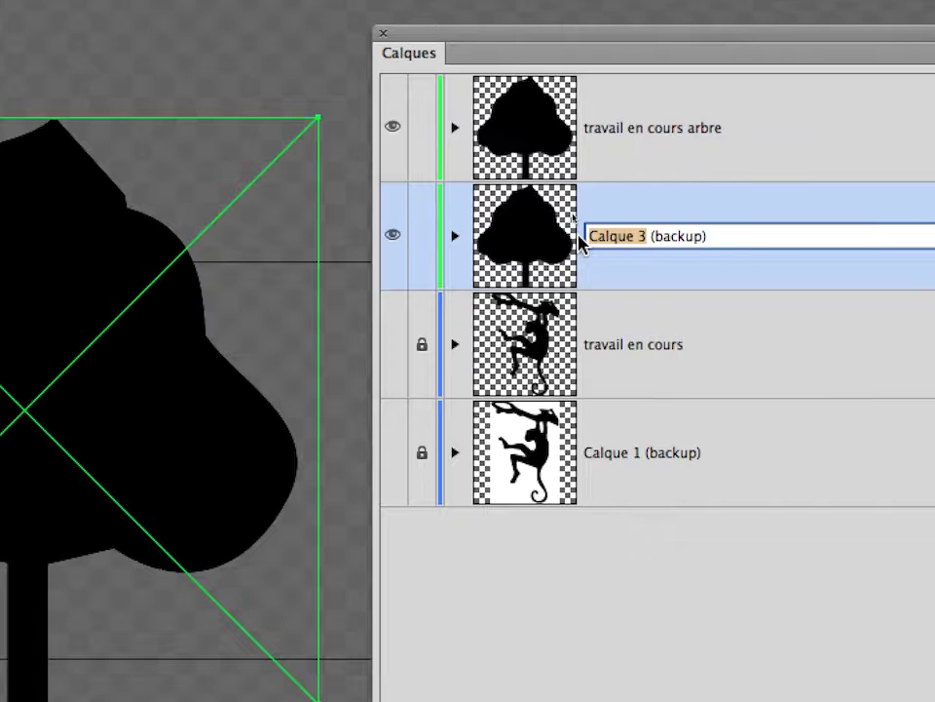
{"action": "key", "text": "BackSpace"}
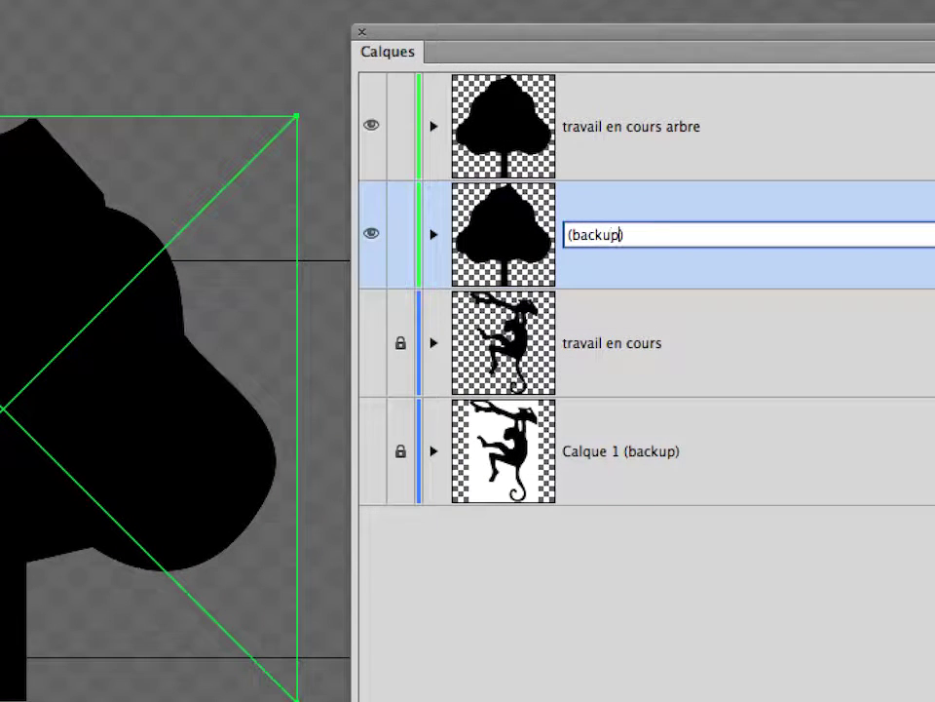
{"action": "type", "text": "arbre"}
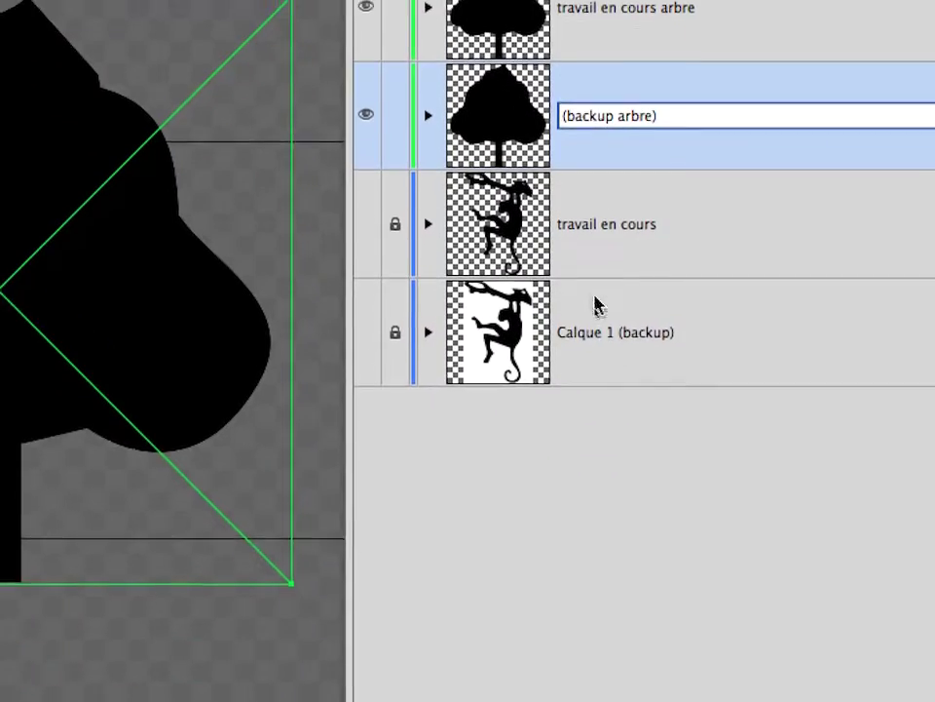
Rename the monkey's backup layer "Calque 1 (backup)" as "(backup singe)"
{"action": "double_click", "coordinate": [616, 462]}
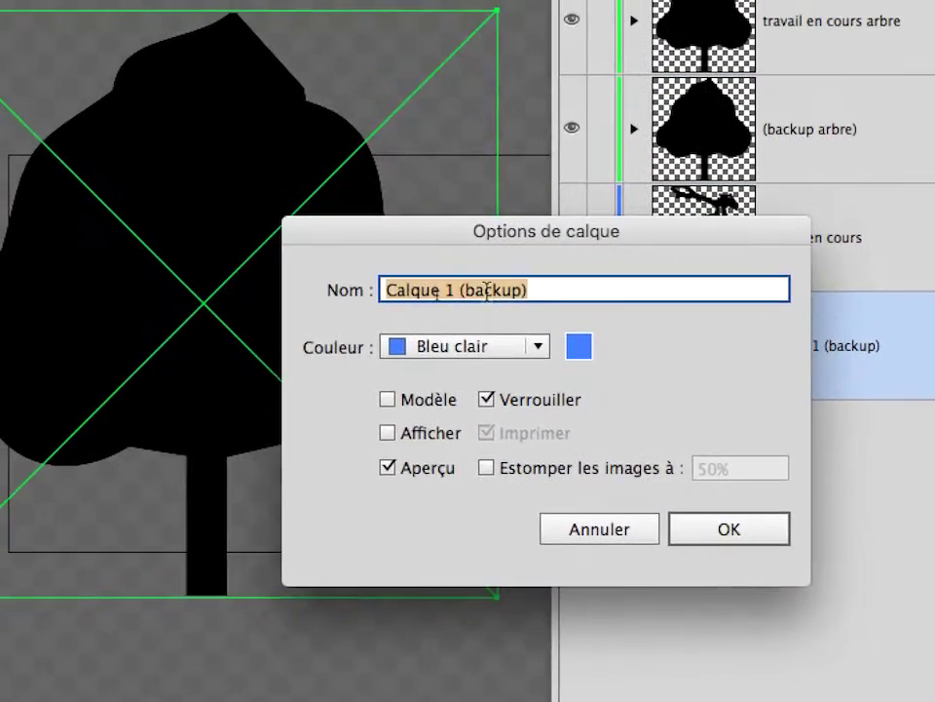
{"action": "left_click", "coordinate": [238, 252]}
{"action": "left_click_drag", "start_coordinate": [475, 291], "coordinate": [397, 273]}
{"action": "key", "text": "BackSpace"}
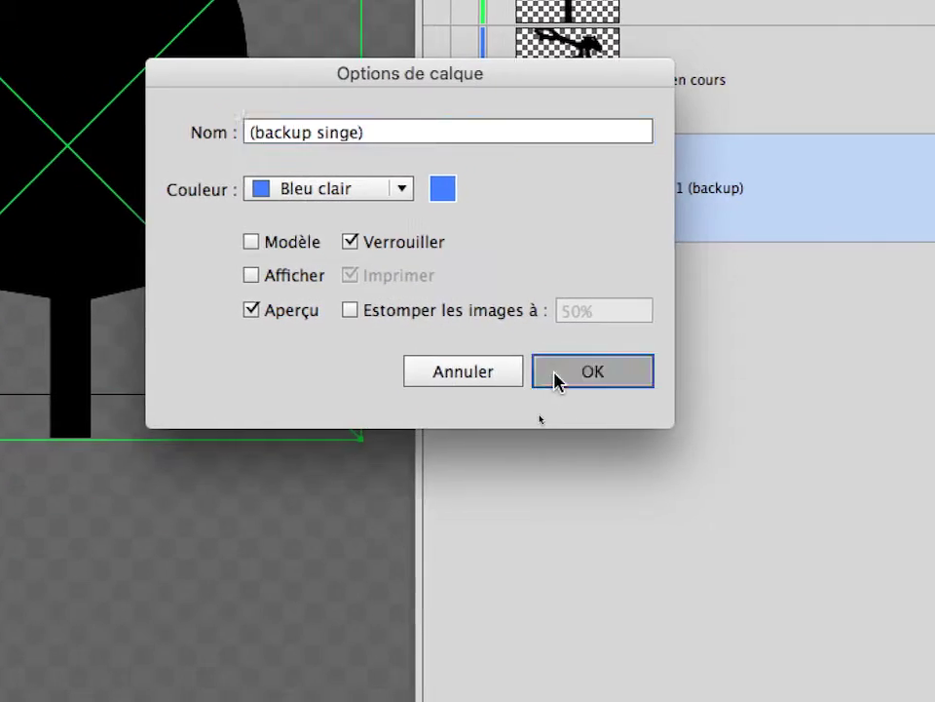
{"action": "left_click", "coordinate": [746, 536]}
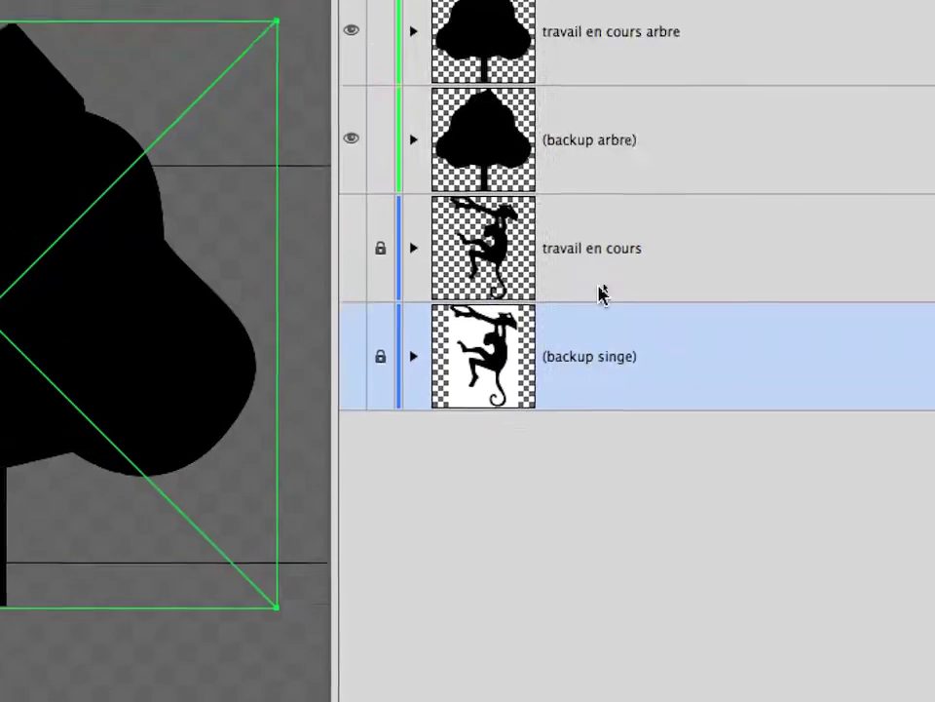
Move the "(backup arbre)" layer just above "(backup singe)", then hide and lock it
{"action": "left_click_drag", "start_coordinate": [604, 243], "coordinate": [590, 394]}
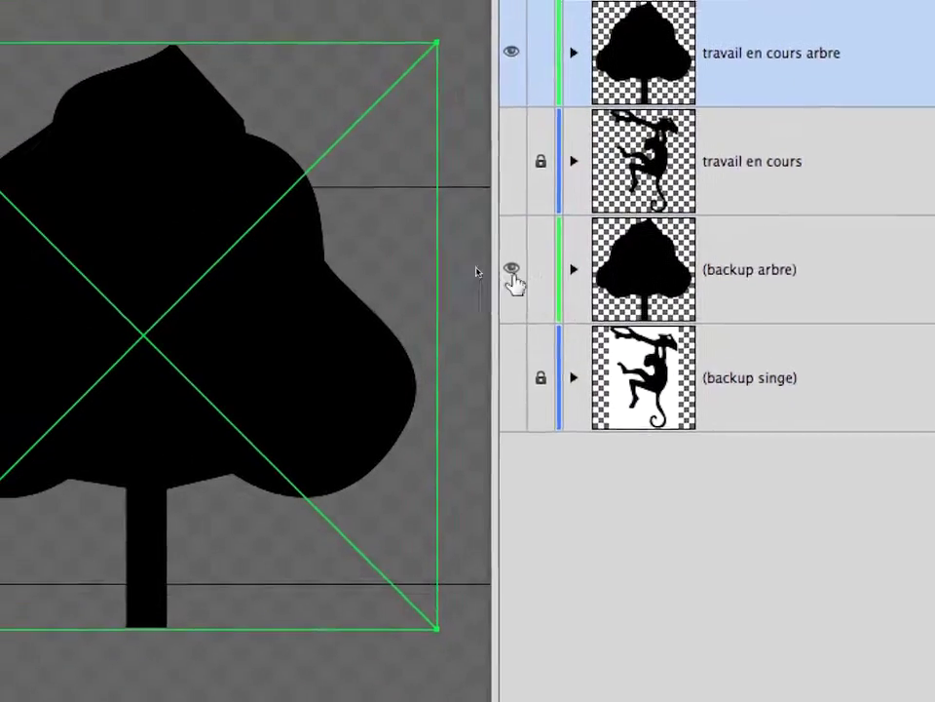
{"action": "left_click", "coordinate": [511, 269]}
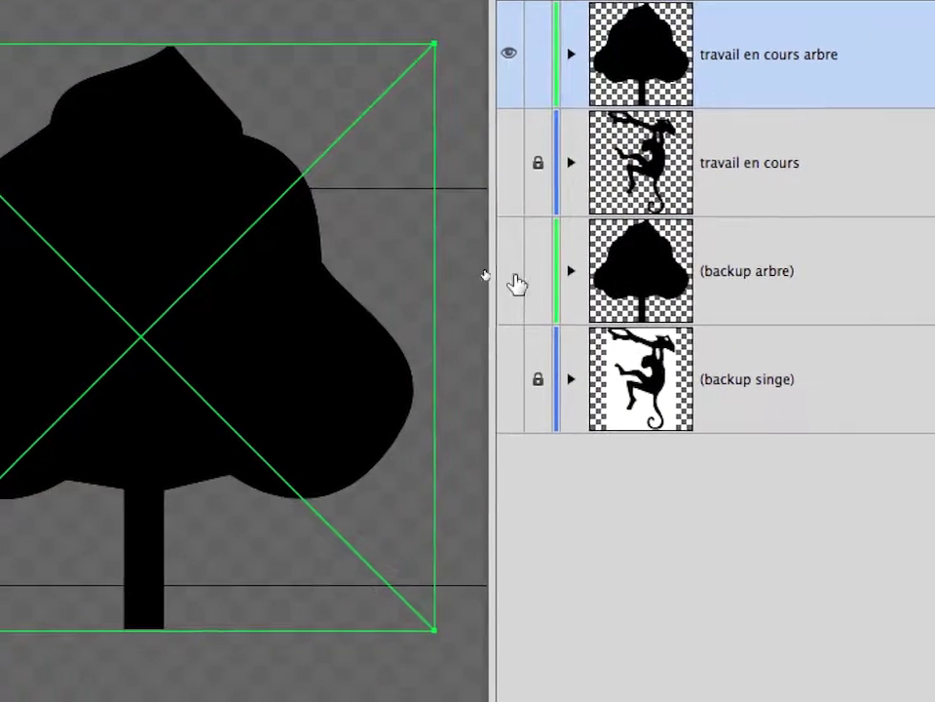
{"action": "left_click", "coordinate": [541, 270]}
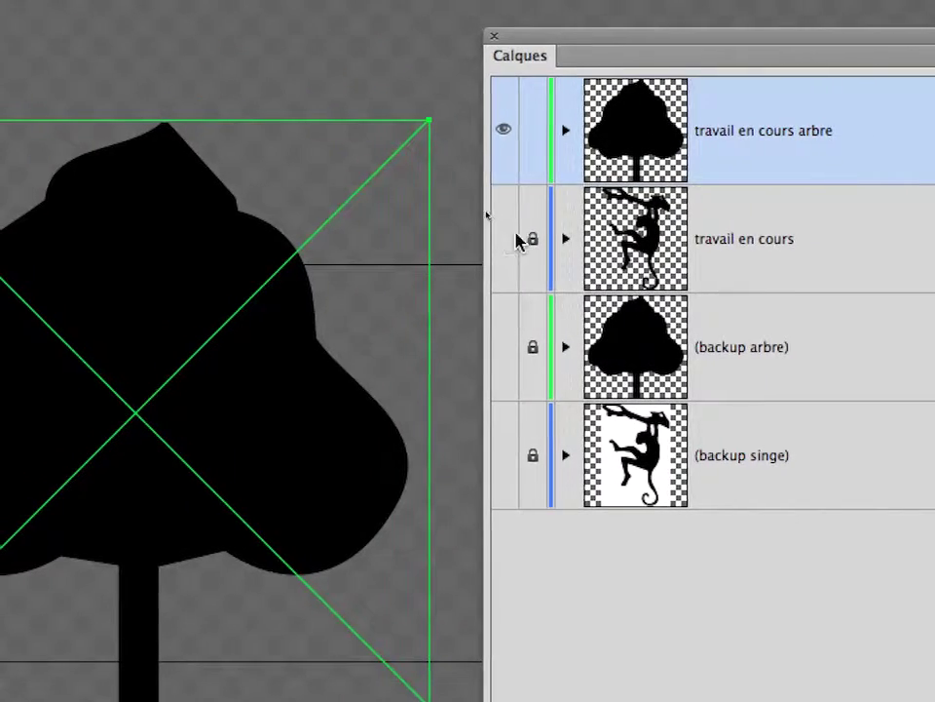
Show and unlock the monkey's "travail en cours" layer
{"action": "left_click", "coordinate": [443, 206]}
{"action": "left_click", "coordinate": [539, 239]}
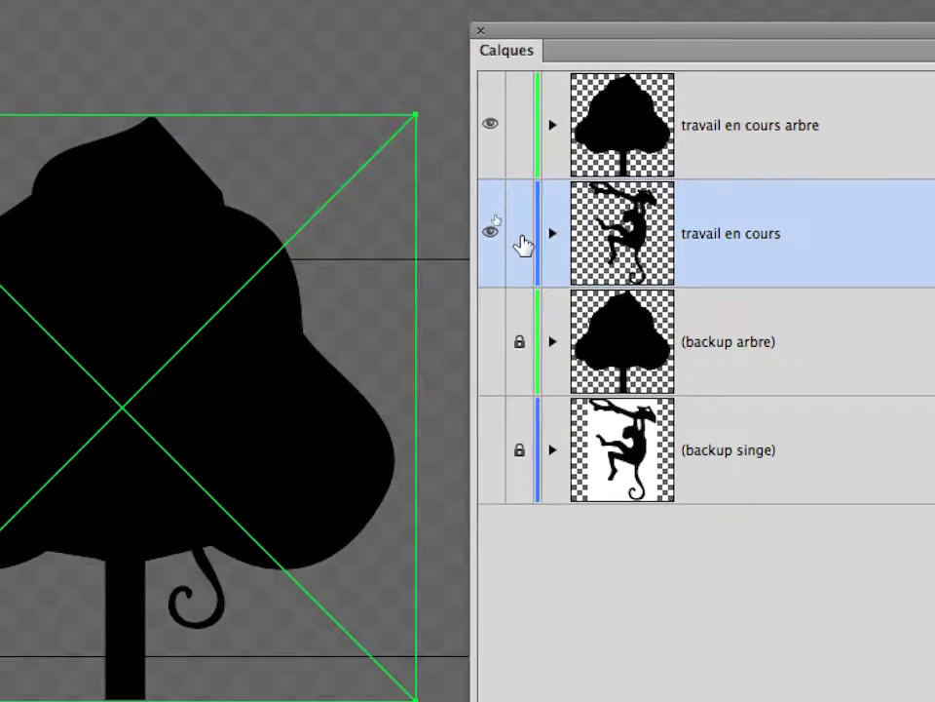
{"action": "left_click", "coordinate": [534, 160]}
{"action": "left_click", "coordinate": [552, 282]}
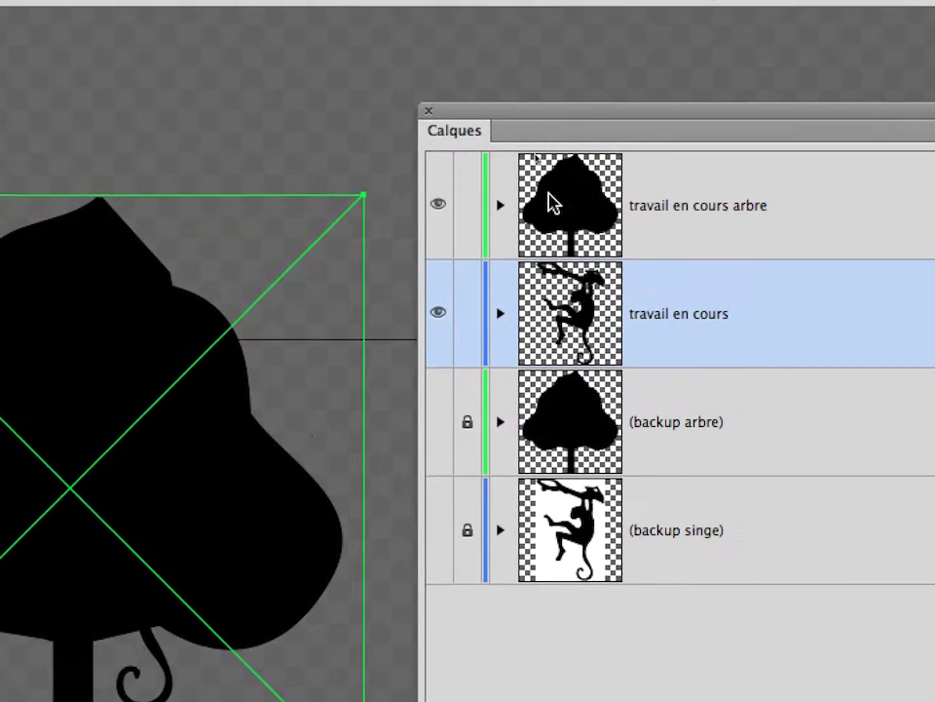
{"action": "left_click", "coordinate": [542, 178]}
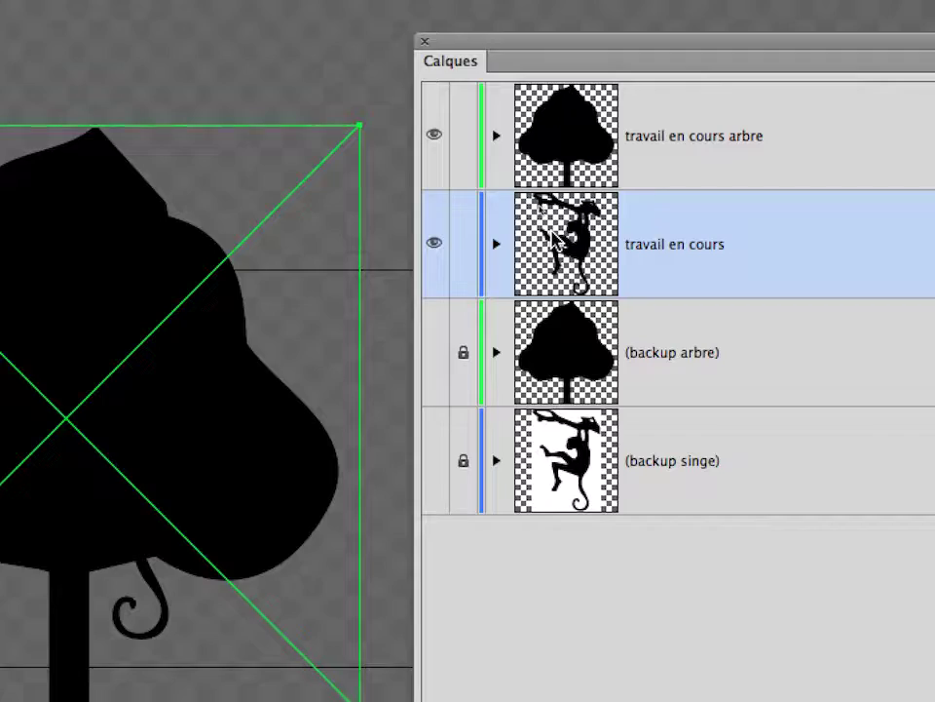
{"action": "left_click", "coordinate": [553, 146]}
{"action": "left_click", "coordinate": [486, 263]}
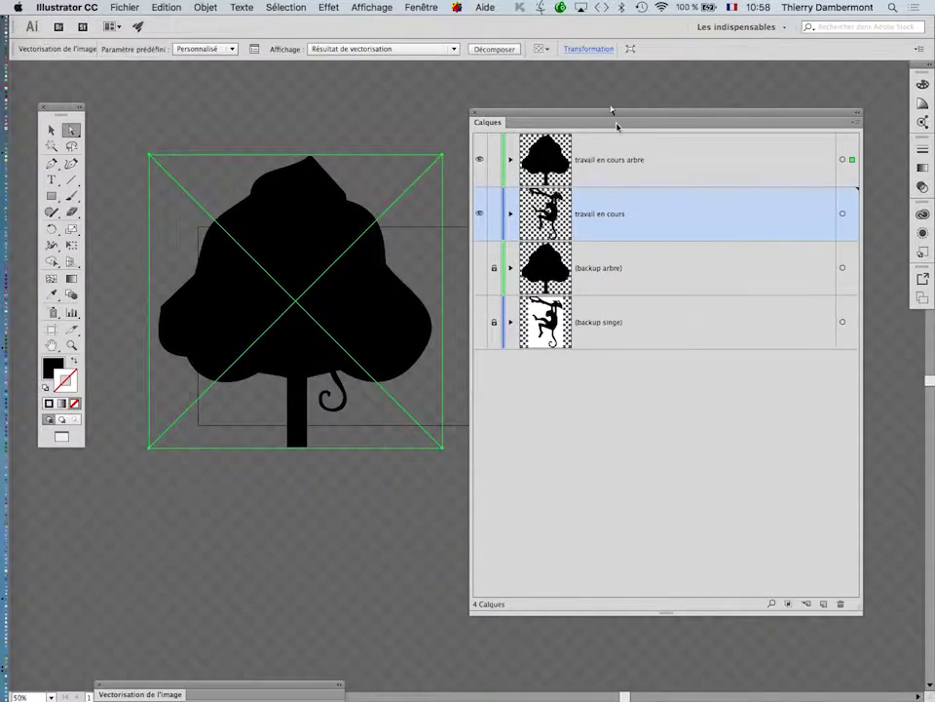
Enter isolation mode on the traced tree, then exit it completely
{"action": "left_click_drag", "start_coordinate": [617, 114], "coordinate": [643, 97]}
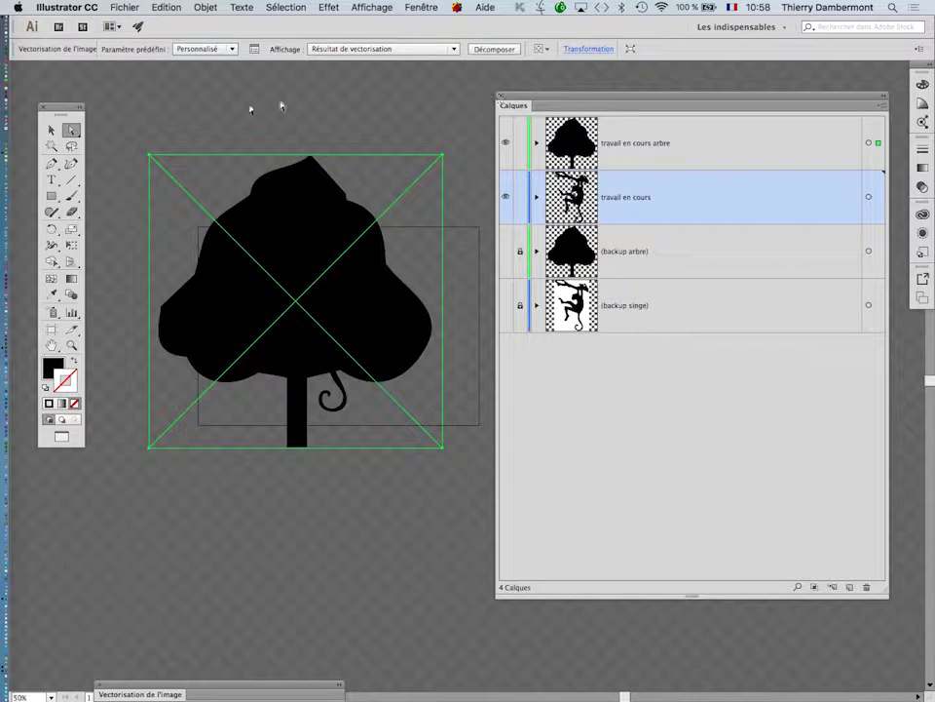
{"action": "left_click", "coordinate": [51, 130]}
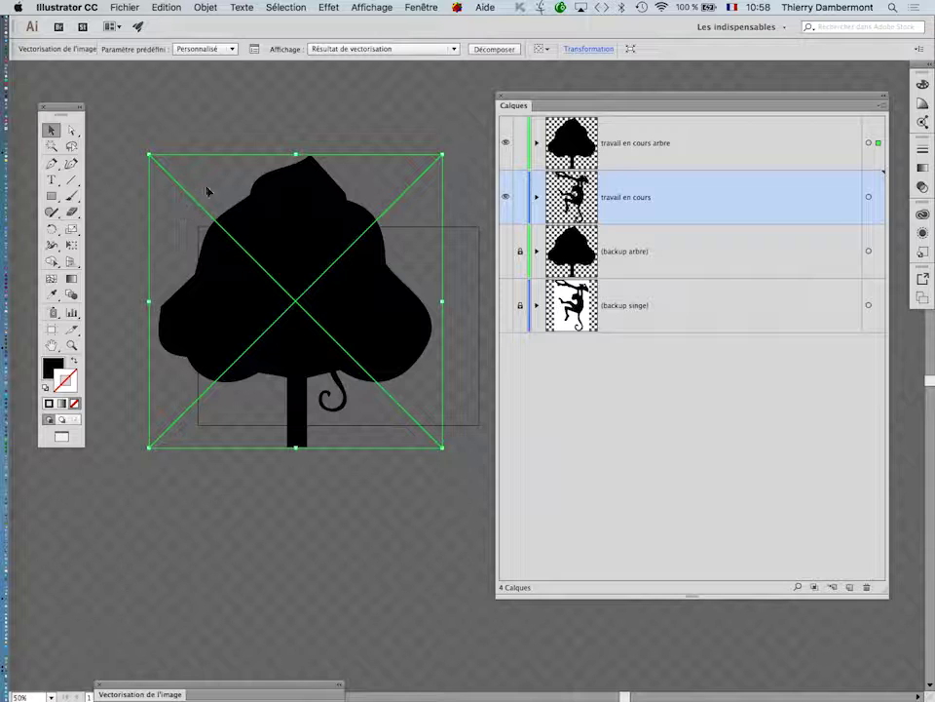
{"action": "double_click", "coordinate": [252, 218]}
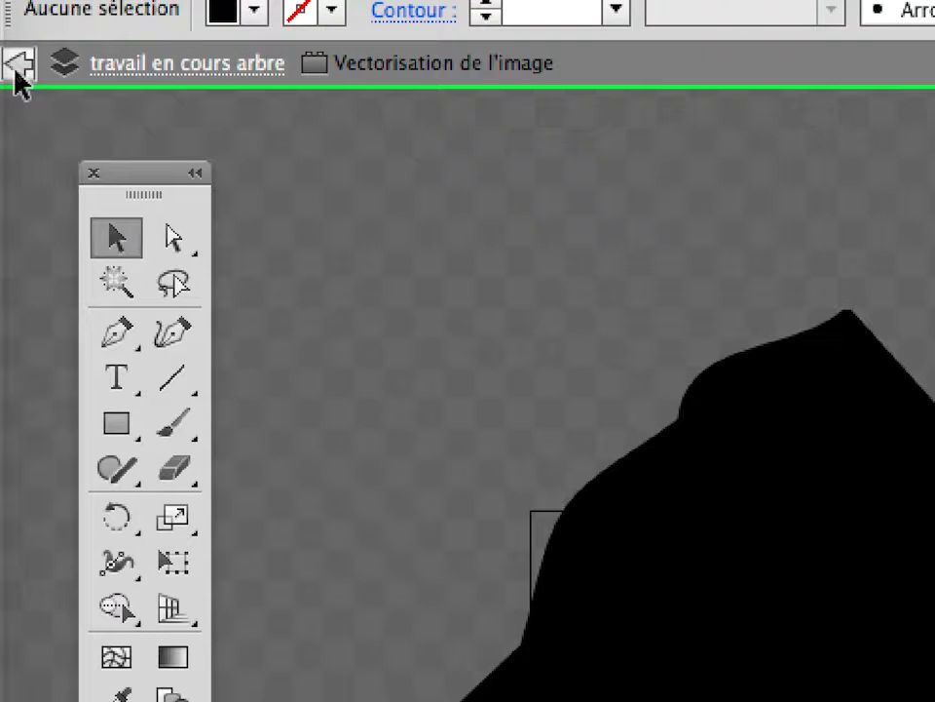
{"action": "left_click", "coordinate": [17, 70]}
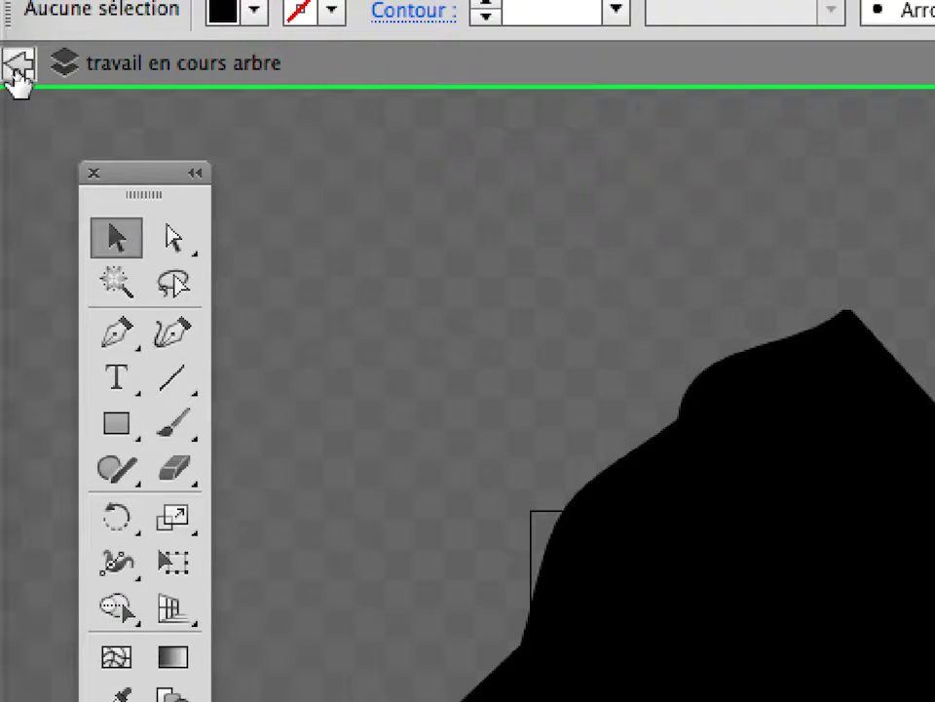
{"action": "left_click", "coordinate": [17, 72]}
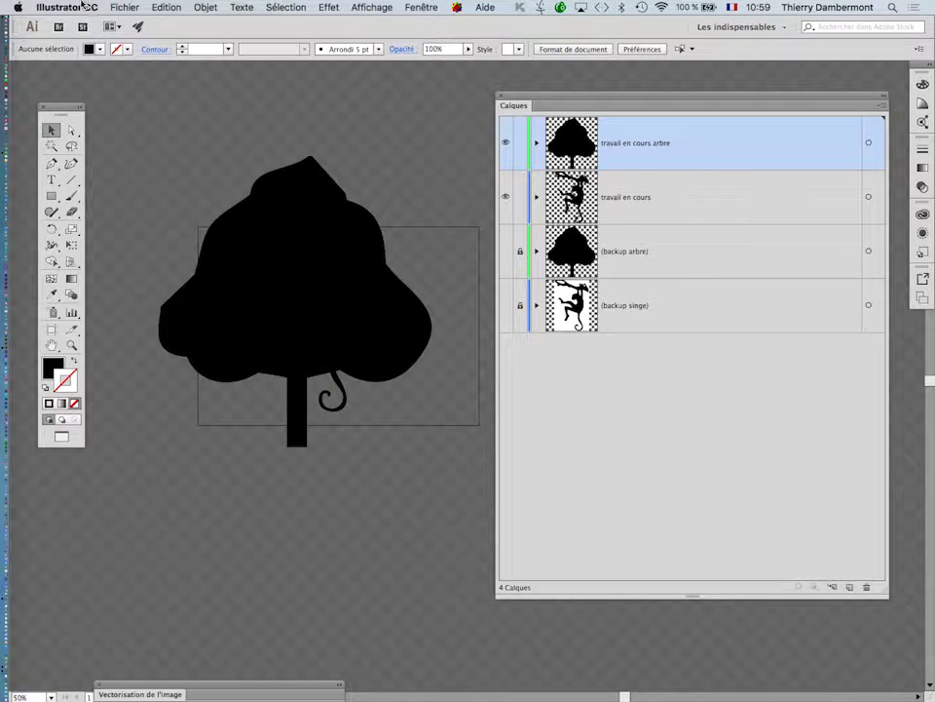
Turn off the "Cliquer deux fois pour isoler" option in the General preferences
{"action": "left_click", "coordinate": [84, 5]}
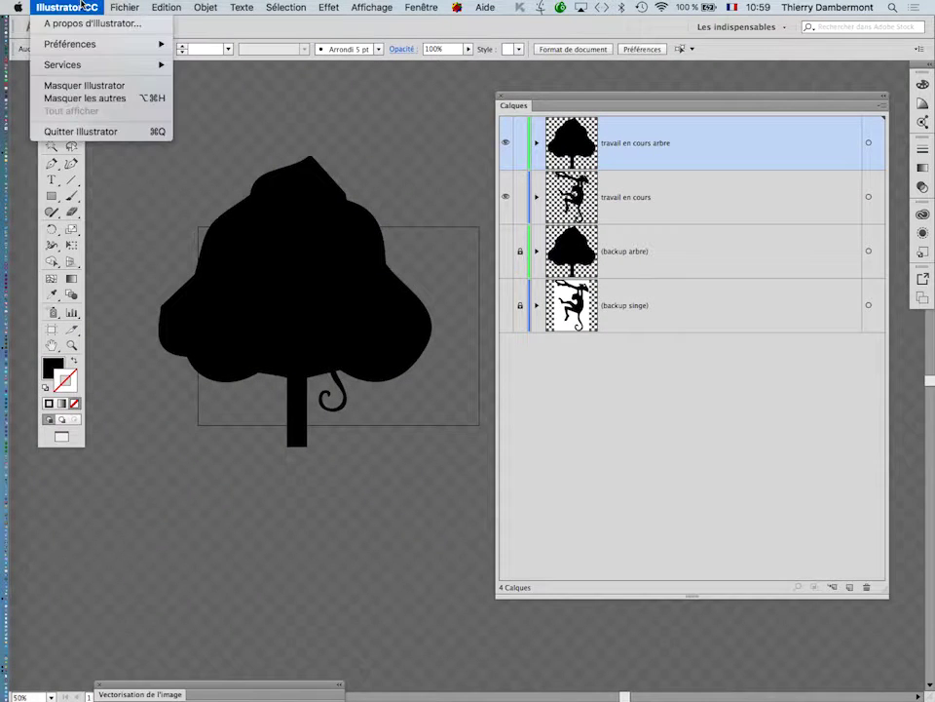
{"action": "mouse_move", "coordinate": [90, 44]}
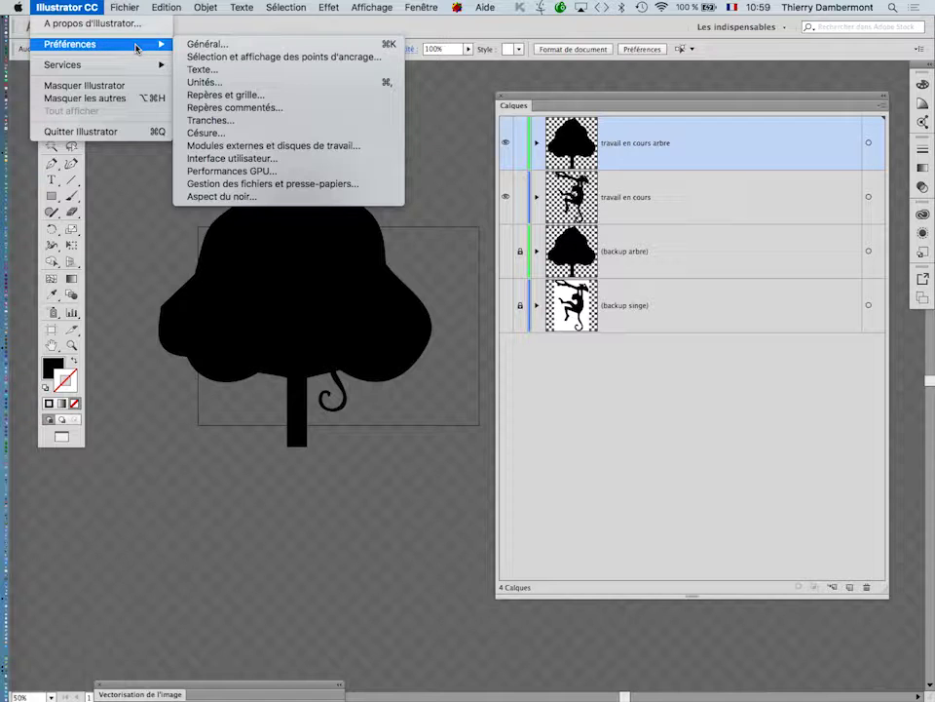
{"action": "left_click", "coordinate": [200, 44]}
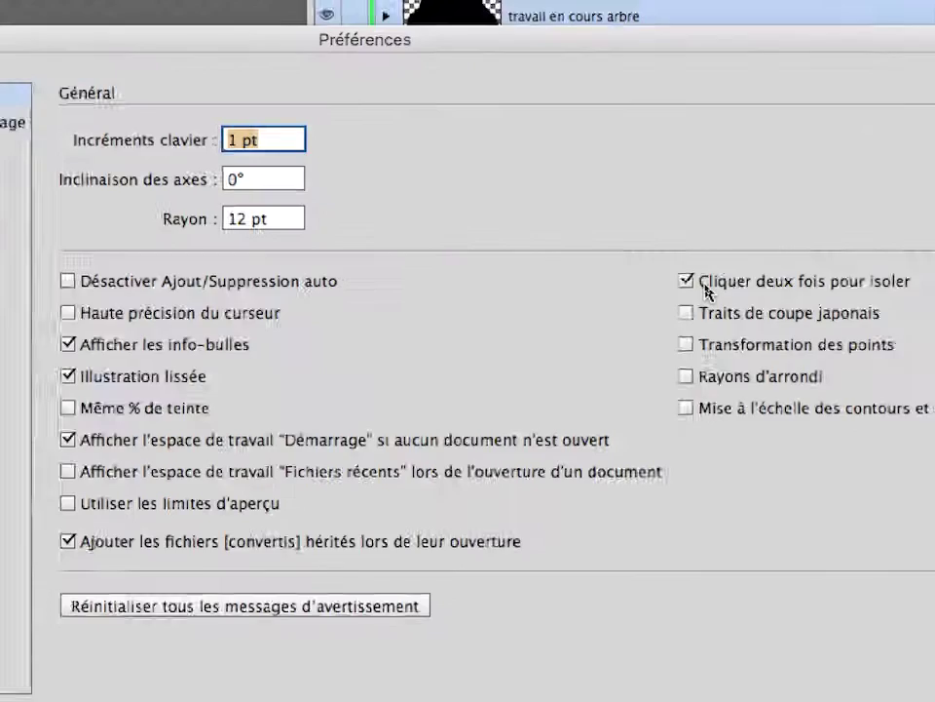
{"action": "left_click", "coordinate": [706, 286]}
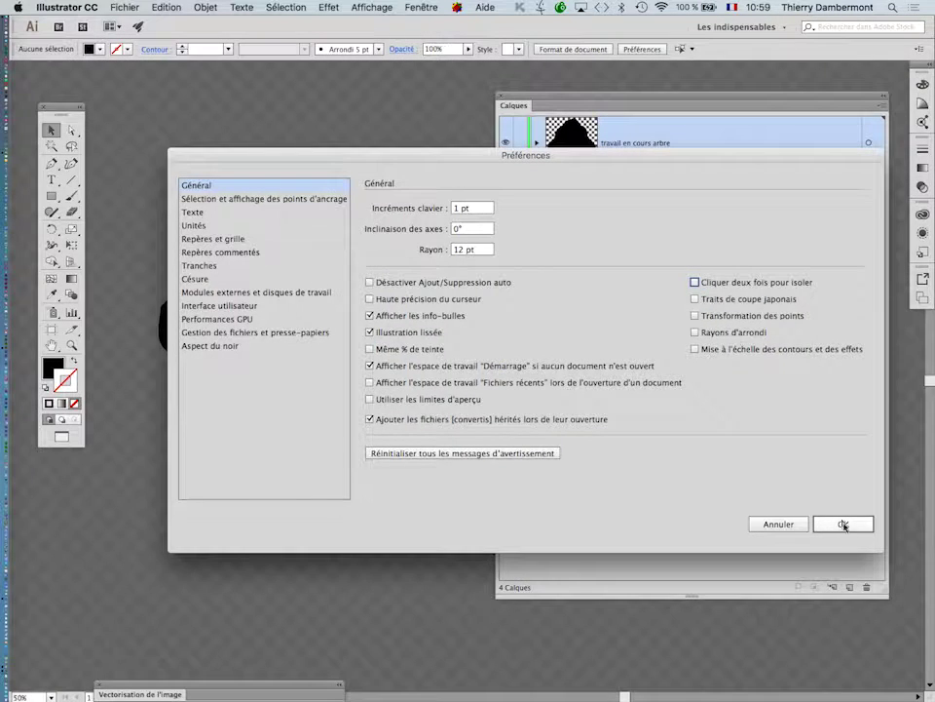
{"action": "left_click", "coordinate": [844, 524]}
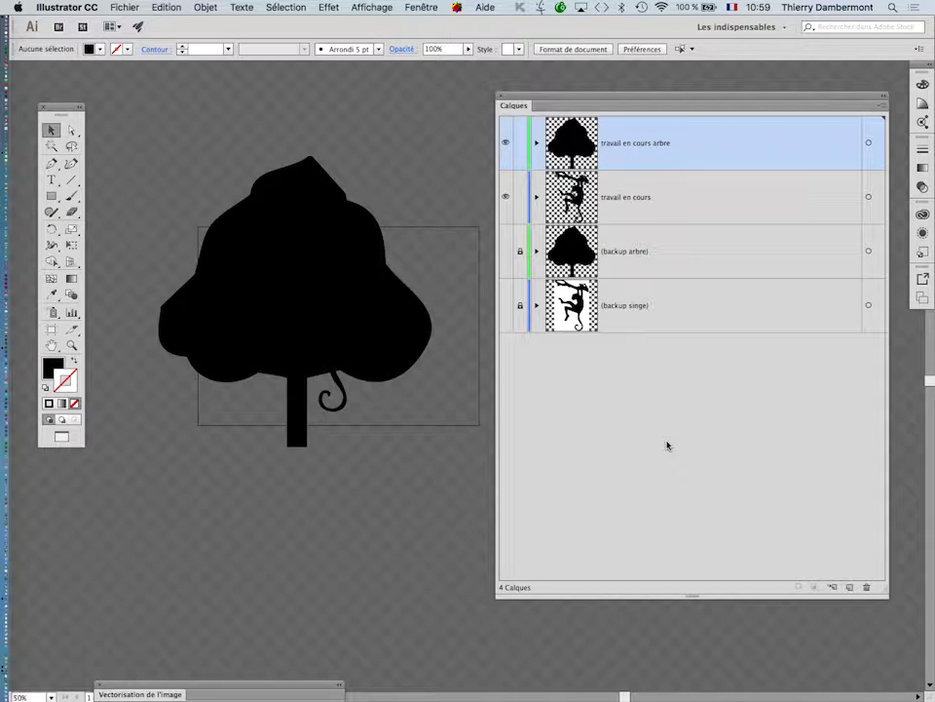
Review the General preferences again, then close them without changing anything
{"action": "left_click", "coordinate": [78, 7]}
{"action": "mouse_move", "coordinate": [125, 42]}
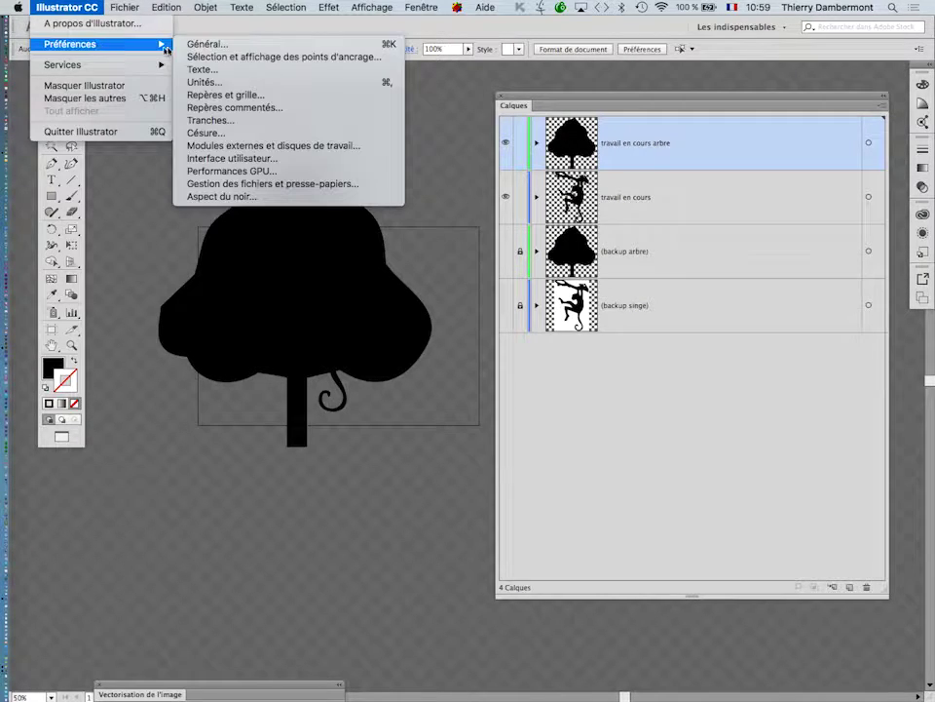
{"action": "left_click", "coordinate": [191, 49]}
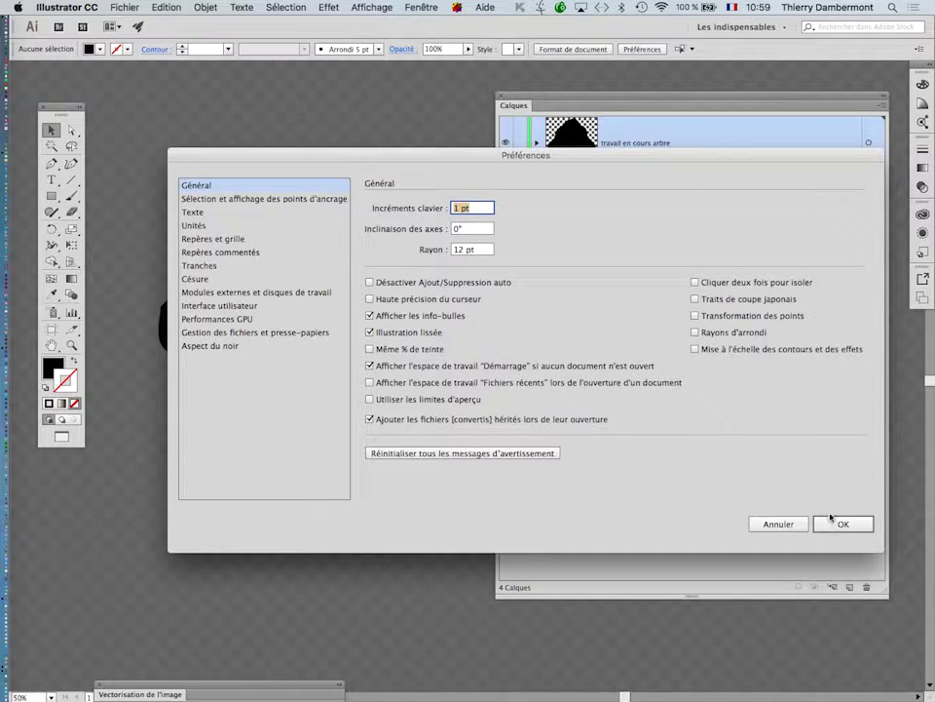
{"action": "left_click", "coordinate": [836, 523]}
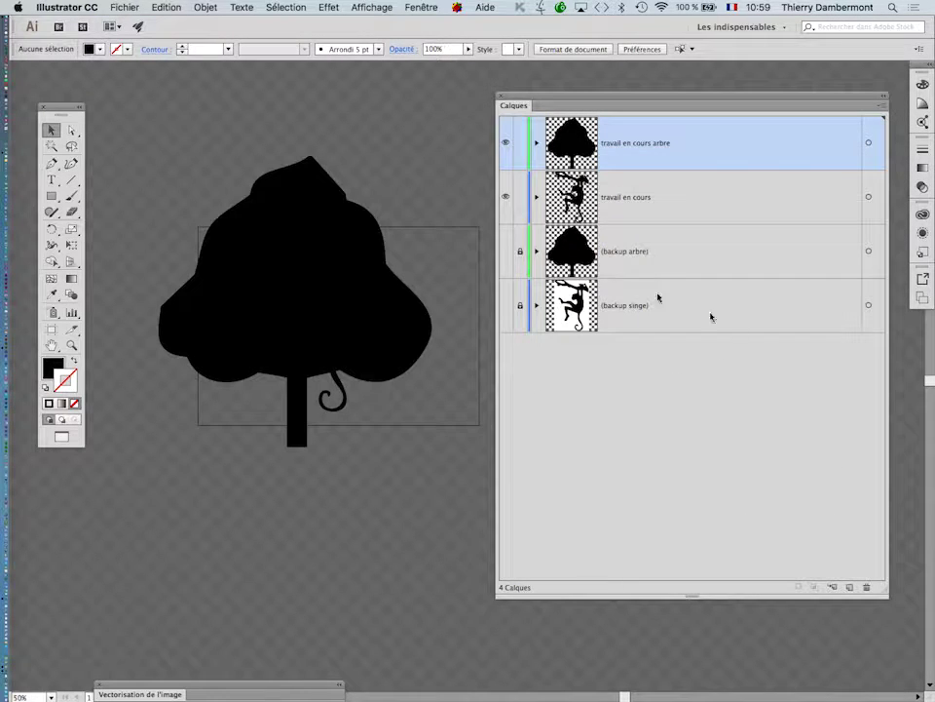
Select the traced tree and nudge it slightly upward
{"action": "left_click", "coordinate": [386, 203]}
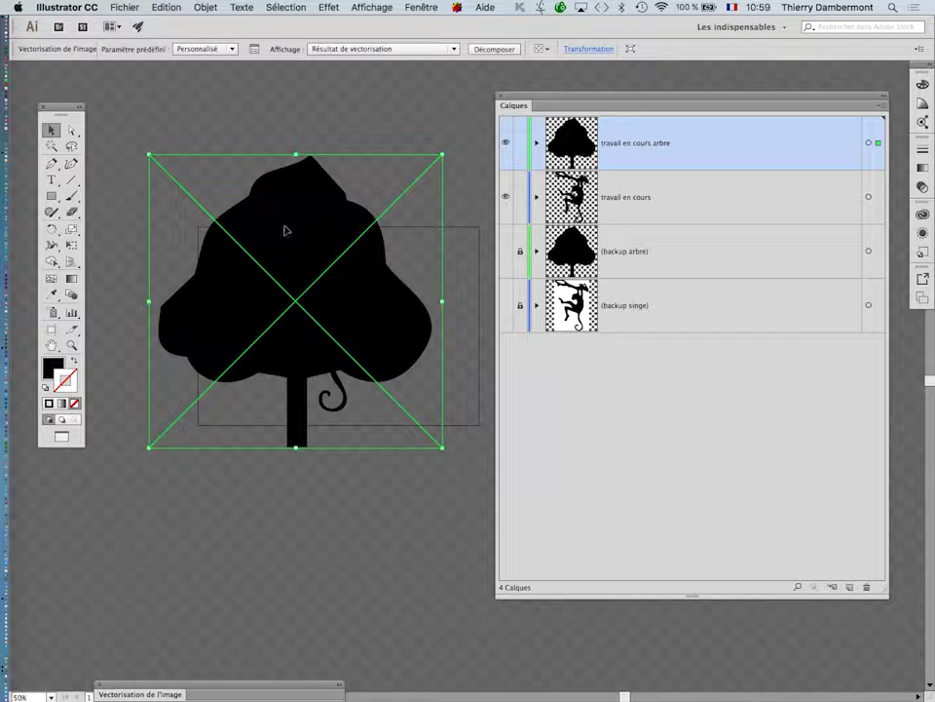
{"action": "key", "text": "Up"}
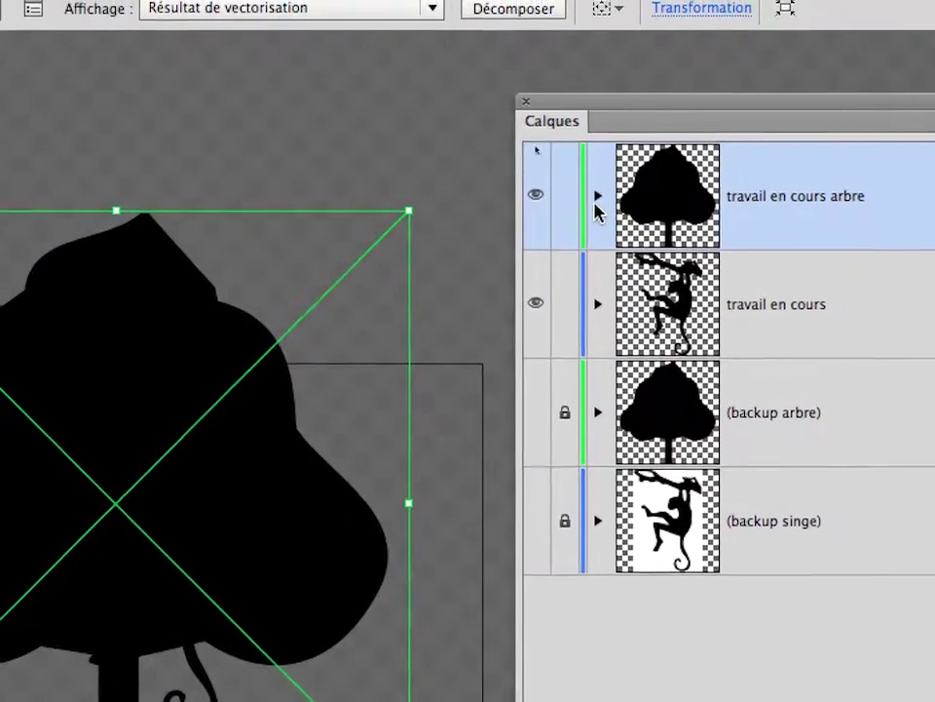
Expand the "Vectorisation de l'image" object of the "travail en cours arbre" layer into editable paths, and reveal the contents of its group
{"action": "left_click", "coordinate": [598, 205]}
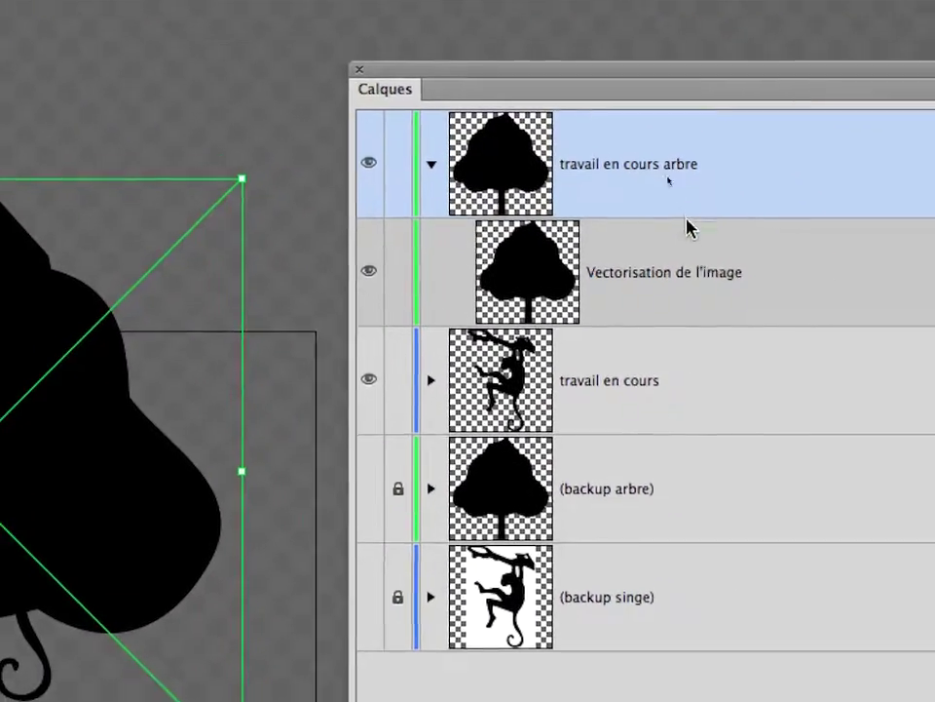
{"action": "left_click", "coordinate": [690, 272]}
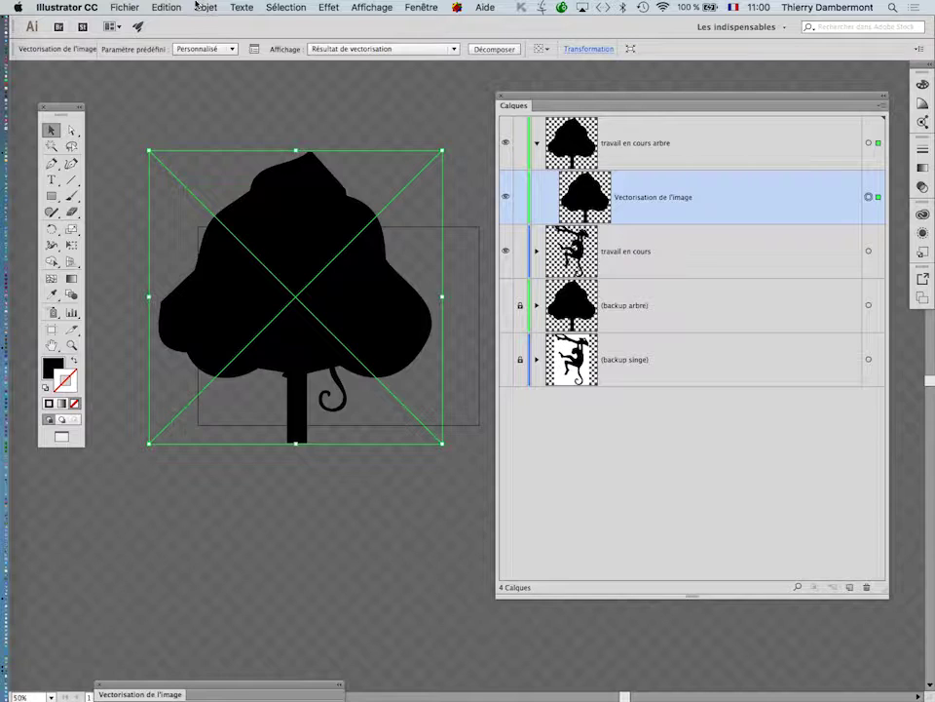
{"action": "left_click", "coordinate": [201, 7]}
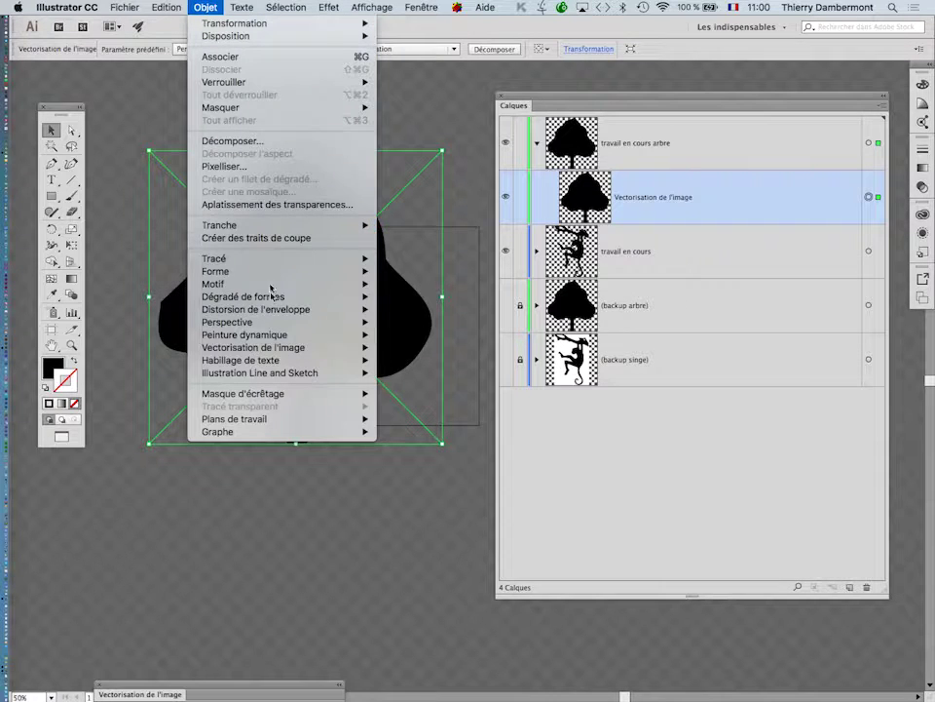
{"action": "mouse_move", "coordinate": [217, 346]}
{"action": "left_click", "coordinate": [425, 392]}
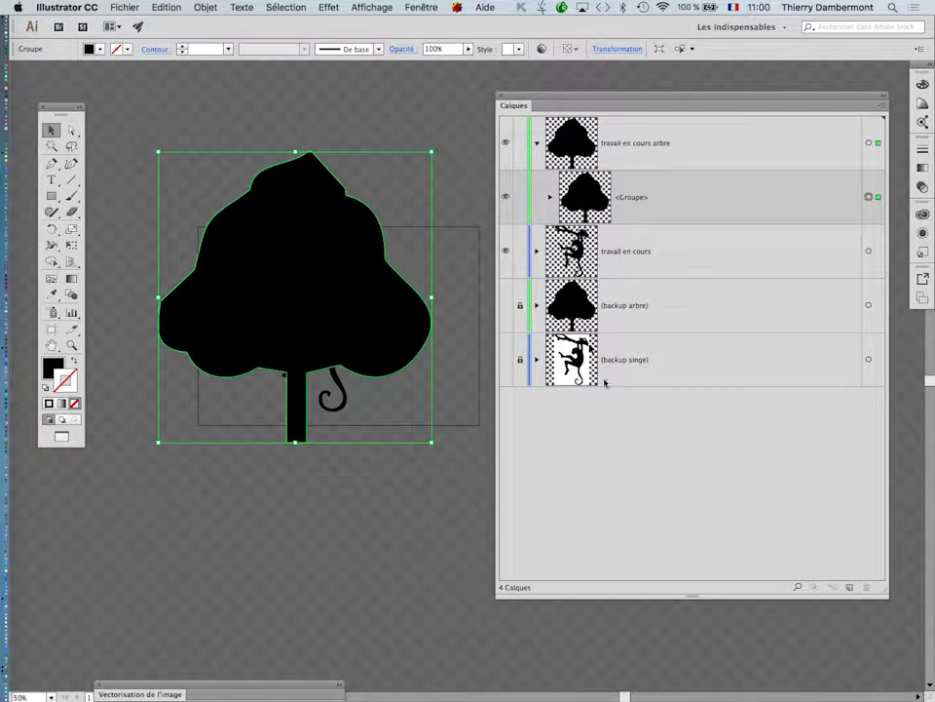
{"action": "left_click", "coordinate": [414, 523]}
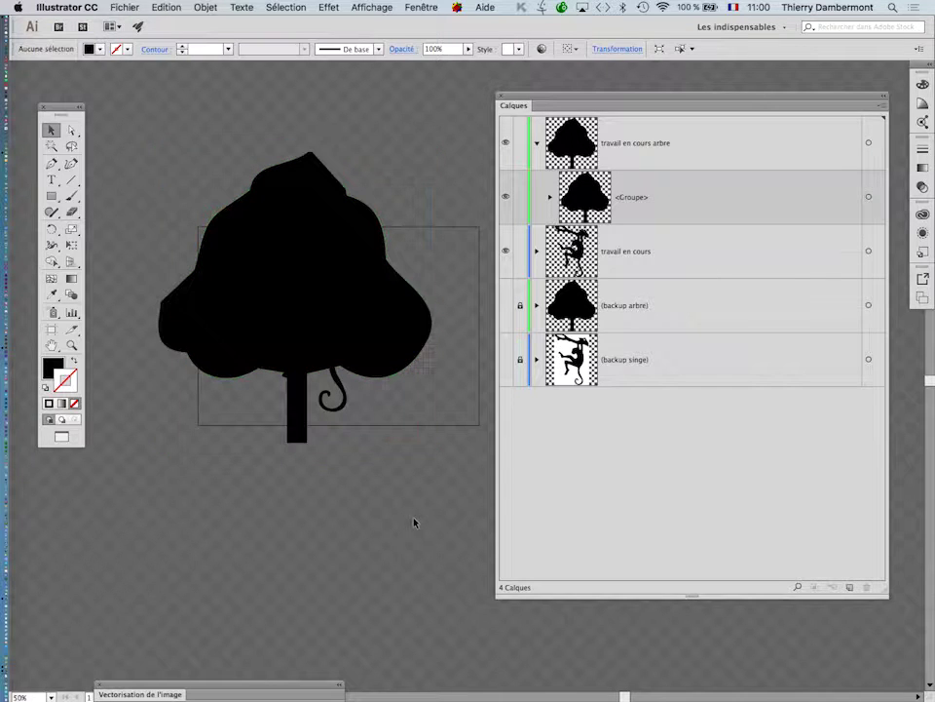
{"action": "left_click", "coordinate": [630, 204]}
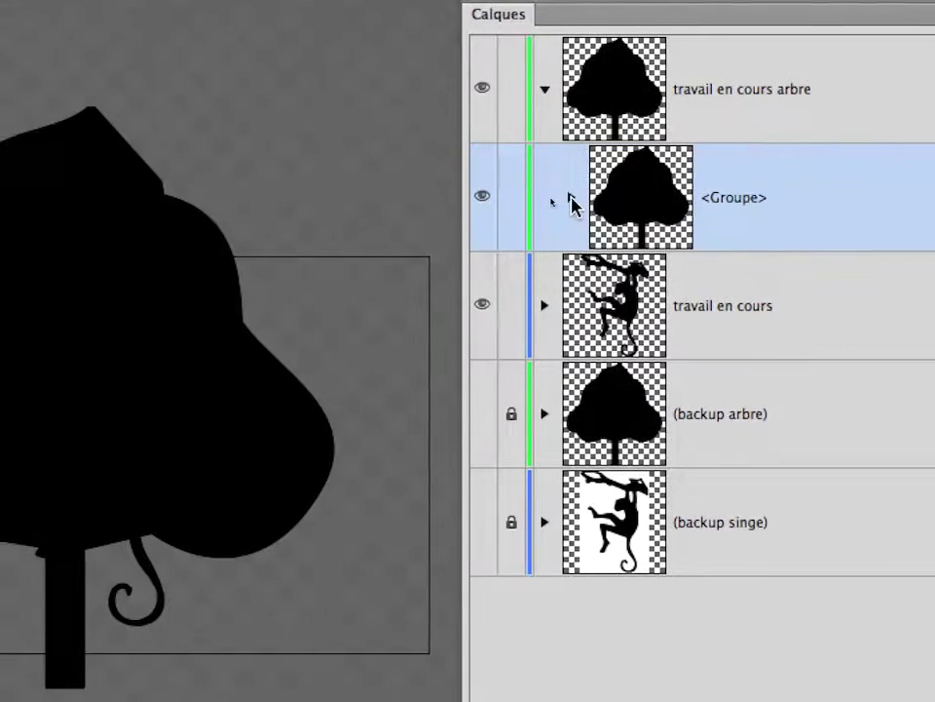
{"action": "left_click", "coordinate": [572, 202]}
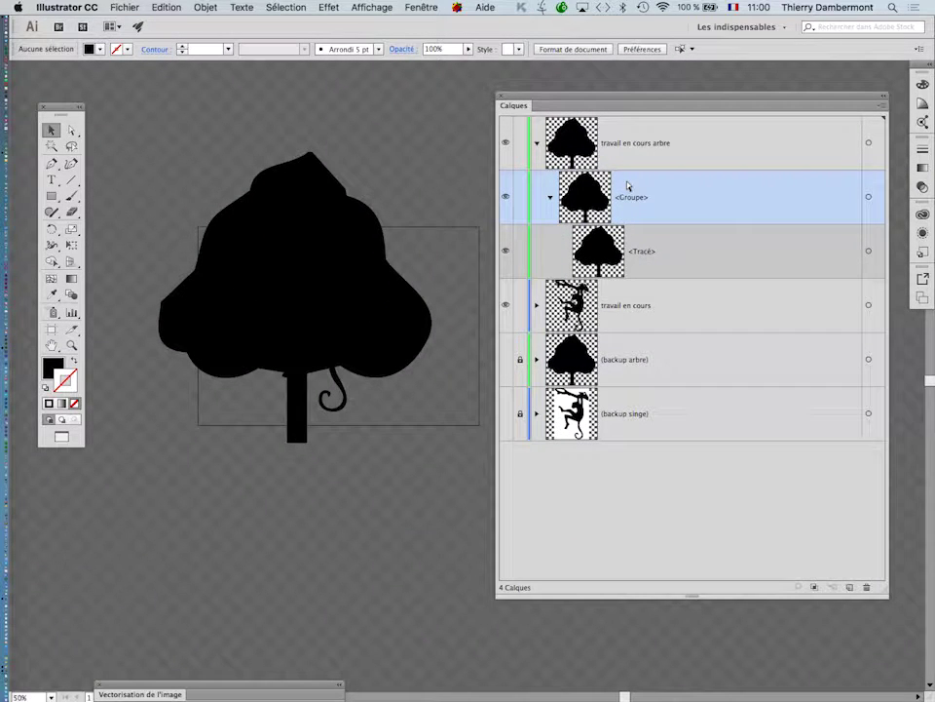
Save the document as a new version named vecto-monkey-05.ai in Adobe Illustrator format with the default options
{"action": "left_click", "coordinate": [123, 7]}
{"action": "left_click", "coordinate": [149, 121]}
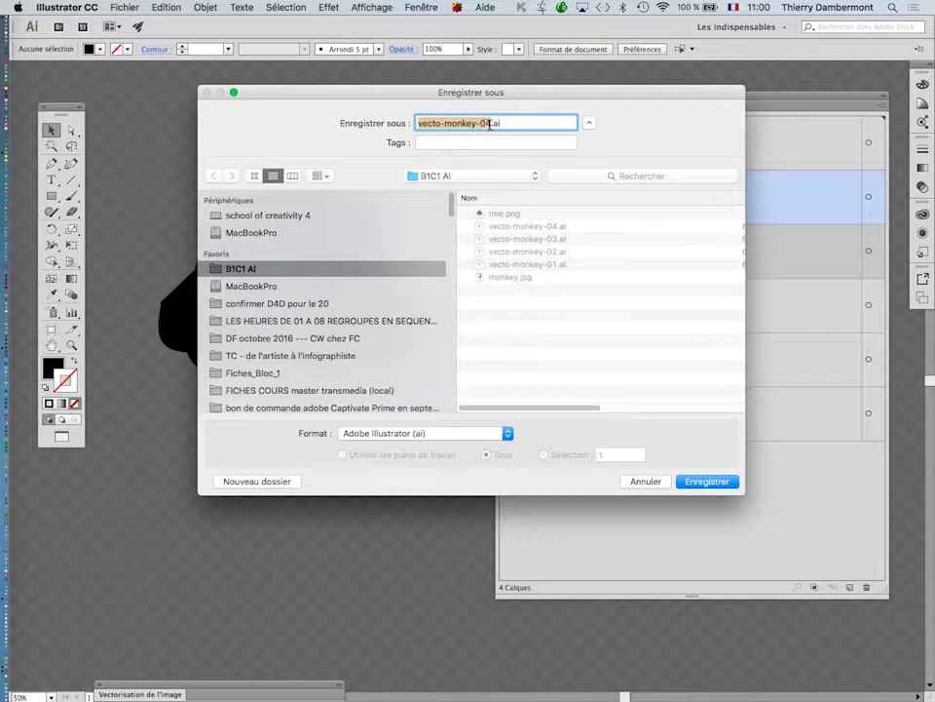
{"action": "left_click", "coordinate": [490, 123]}
{"action": "type", "text": "5"}
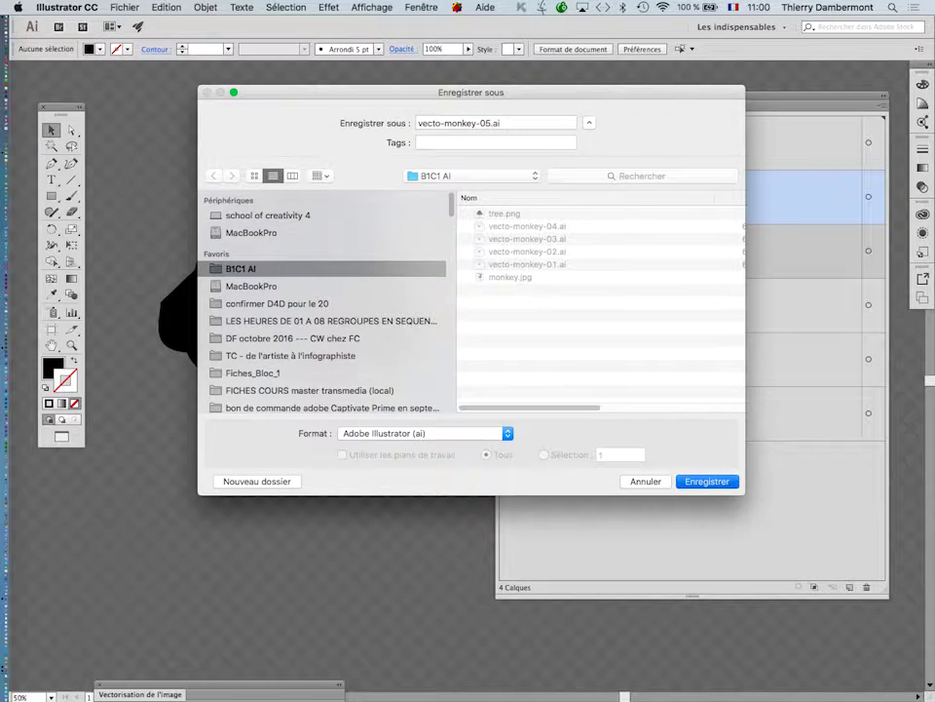
{"action": "key", "text": "Return"}
{"action": "left_click", "coordinate": [639, 519]}
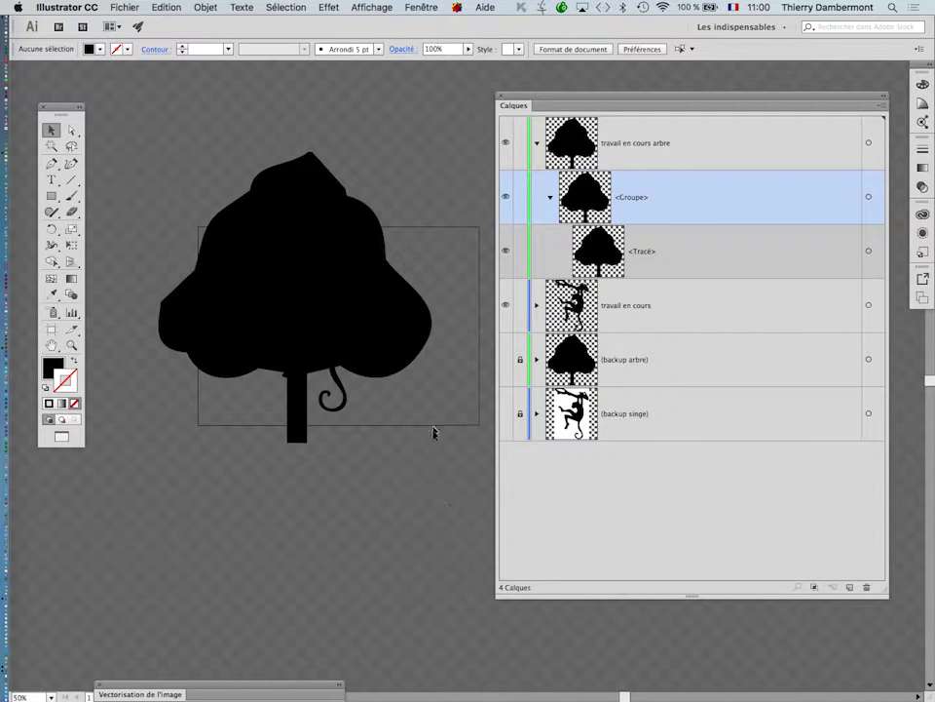
Examine the contents of the "(backup arbre)" layer against the tree's expanded path, then collapse the backup layer
{"action": "left_click", "coordinate": [660, 267]}
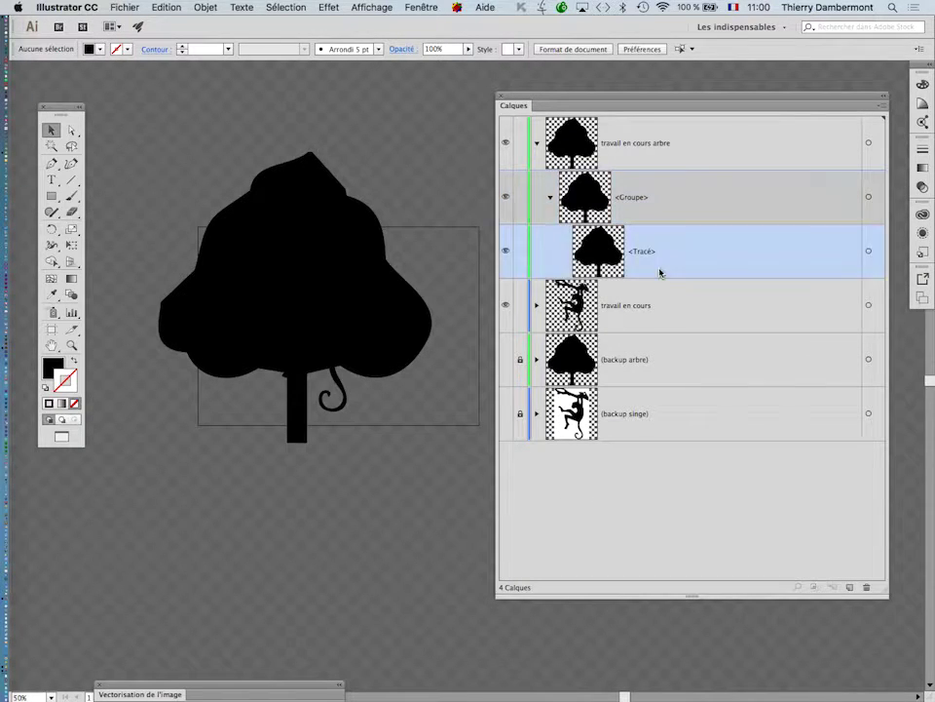
{"action": "left_click", "coordinate": [674, 367]}
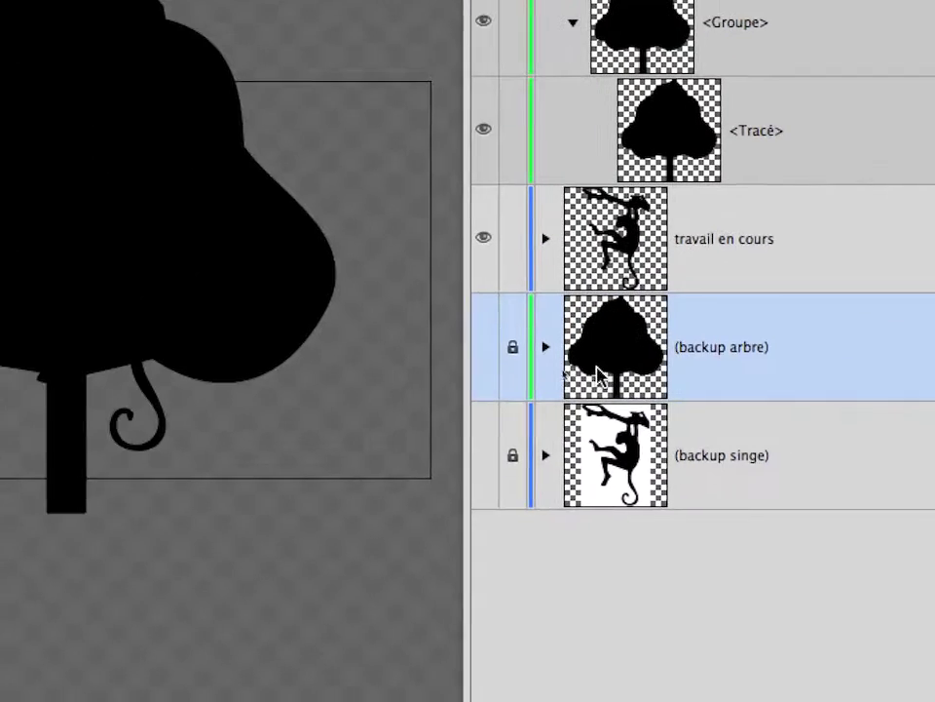
{"action": "left_click", "coordinate": [545, 347]}
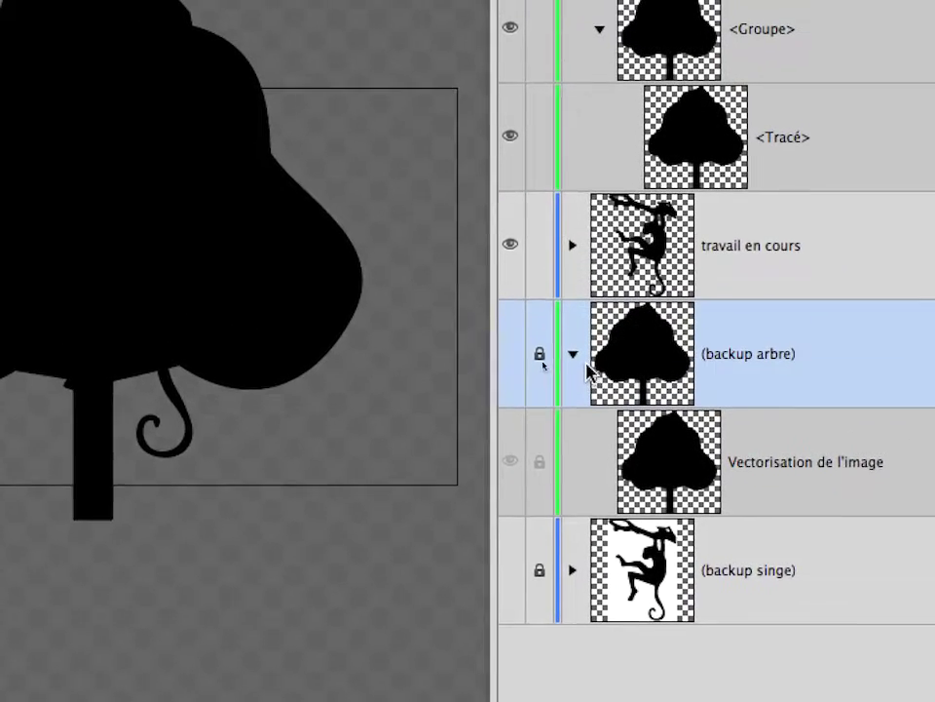
{"action": "left_click", "coordinate": [572, 354]}
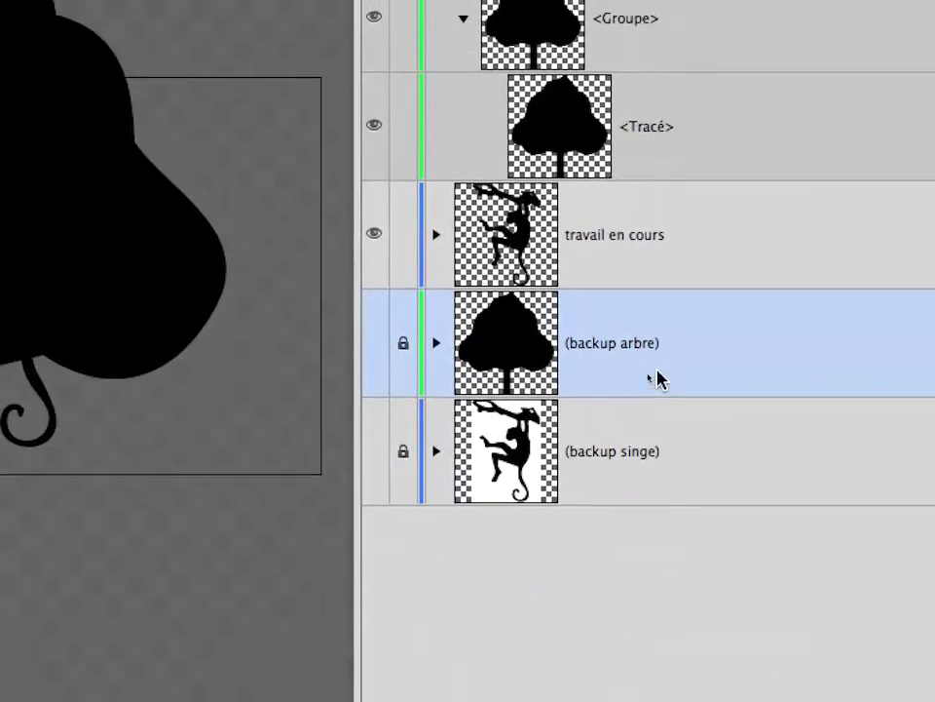